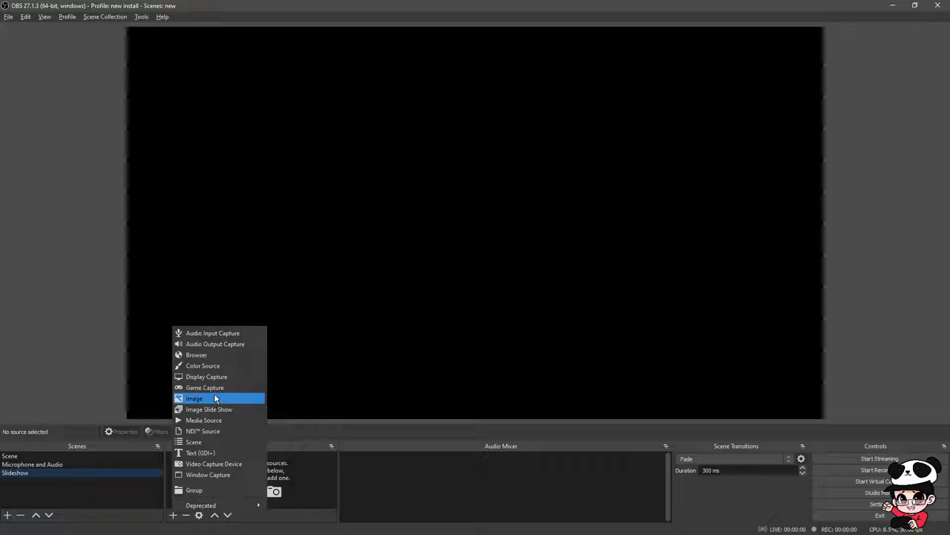
- Add a new Image Slide Show source to the Slideshow scene, keeping the suggested name
click(223, 409)
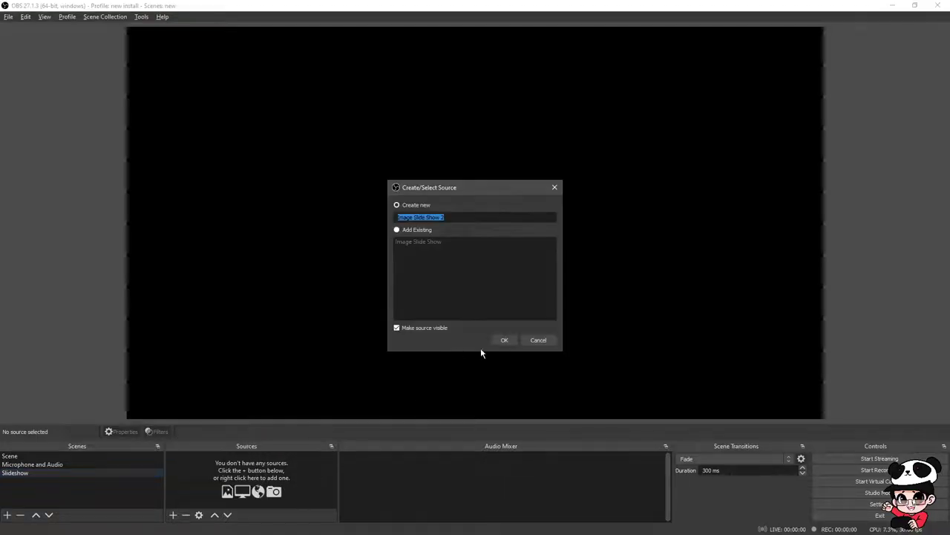
click(503, 340)
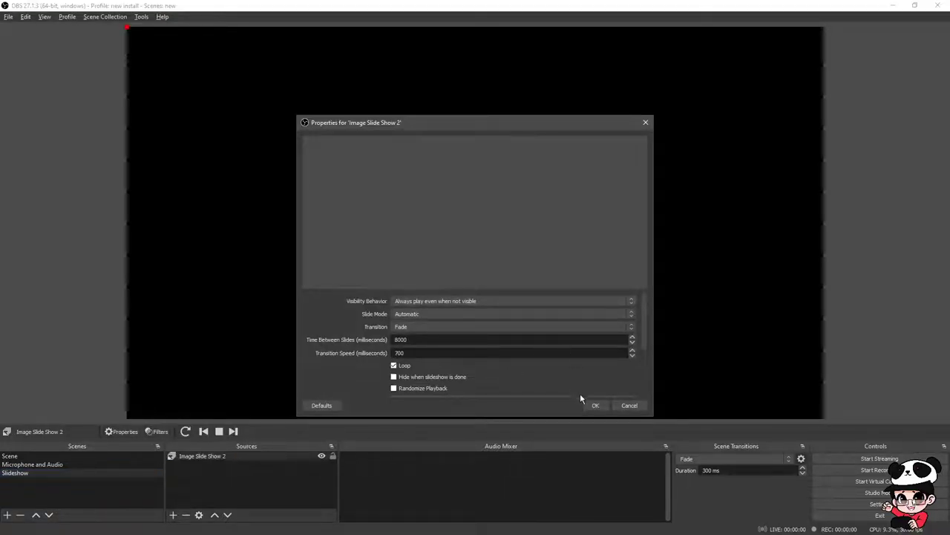
scroll(631, 344, down, 2)
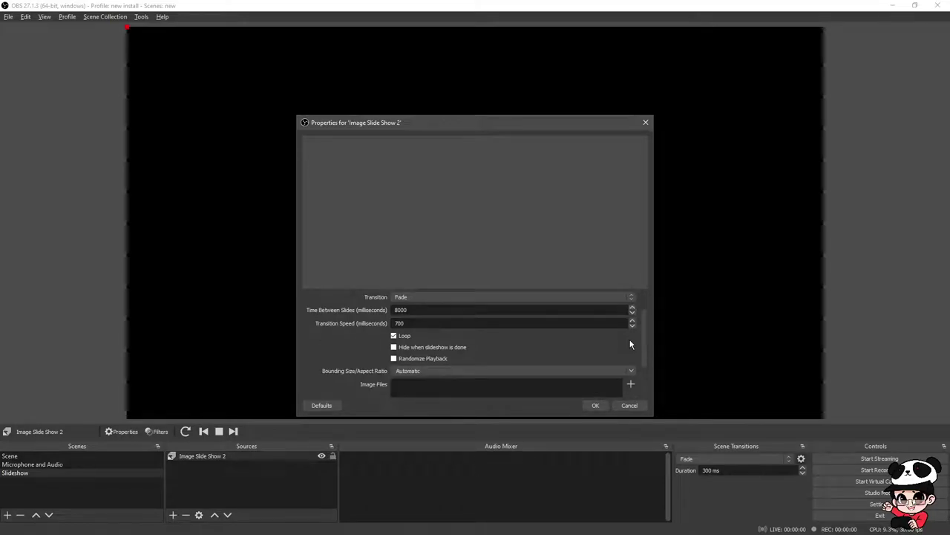
click(631, 384)
click(656, 394)
scroll(52, 145, up, 1)
scroll(48, 149, down, 1)
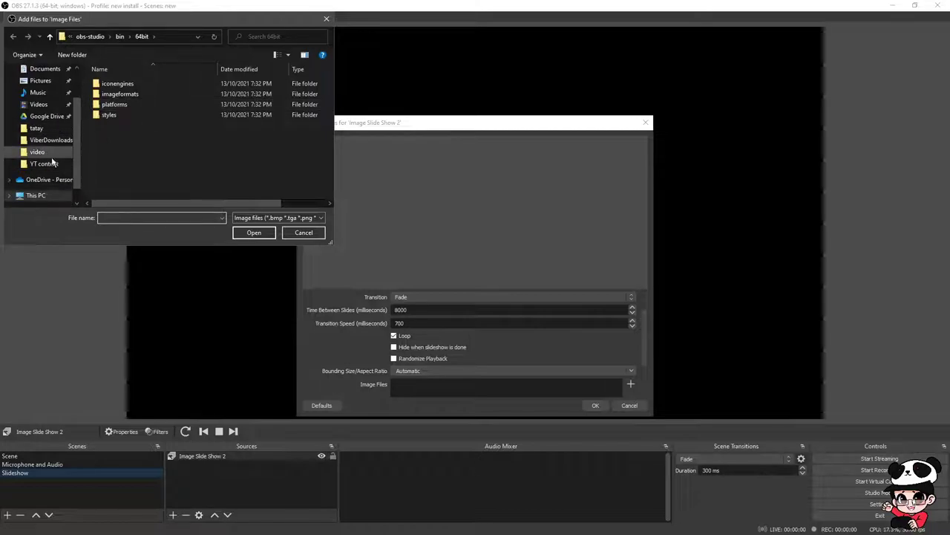
scroll(64, 168, up, 1)
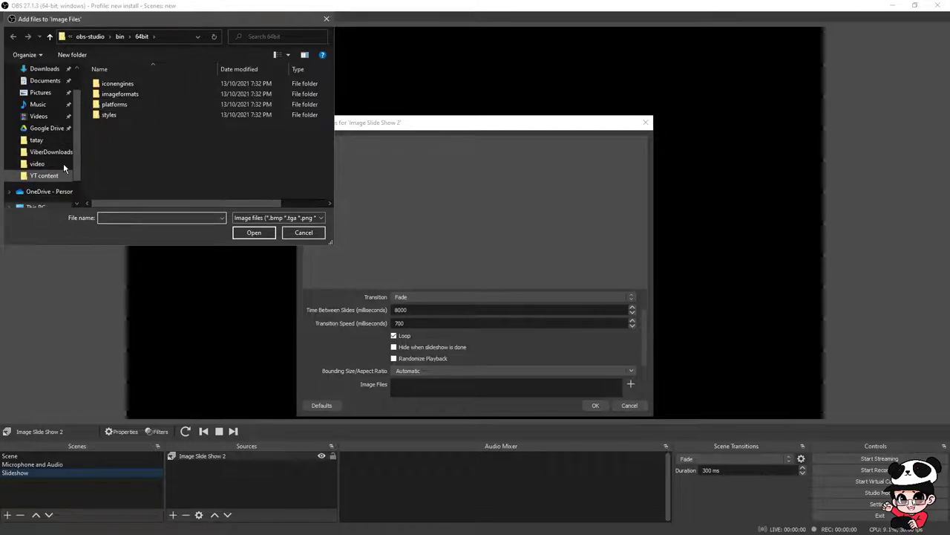
scroll(64, 167, down, 2)
scroll(62, 163, up, 3)
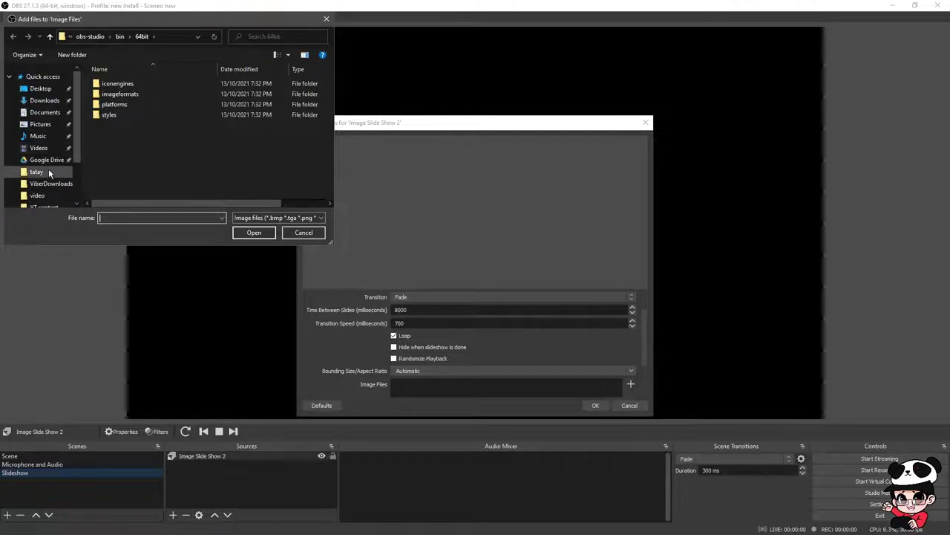
click(52, 160)
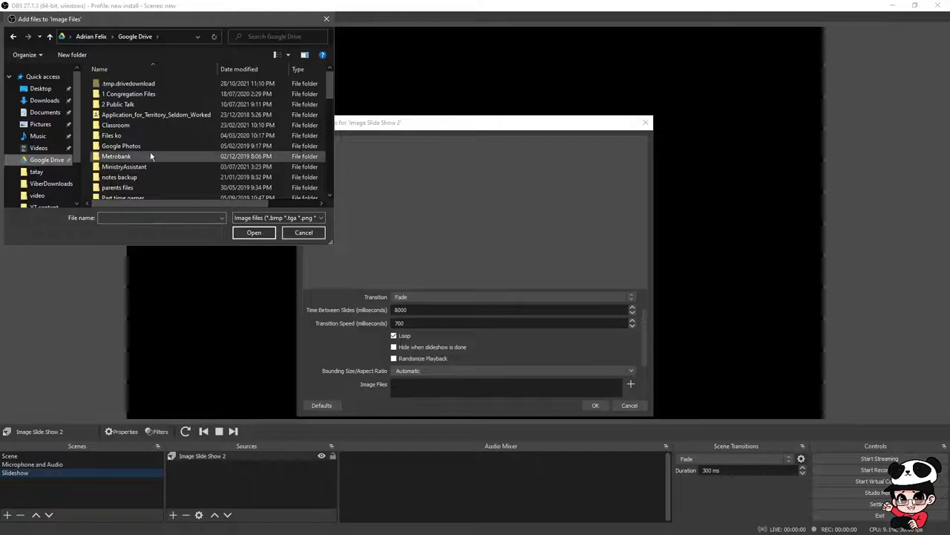
scroll(152, 152, down, 2)
scroll(154, 154, down, 2)
scroll(154, 153, down, 2)
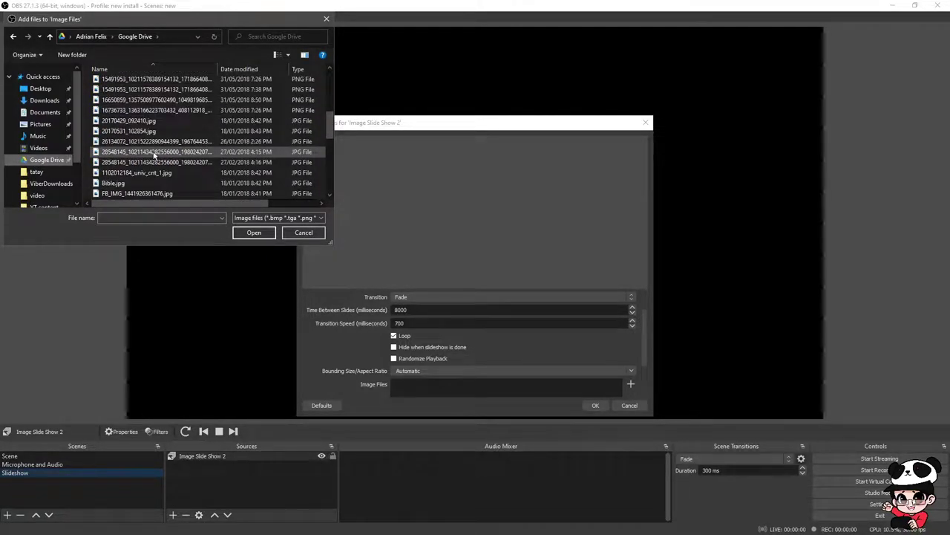
scroll(154, 154, up, 5)
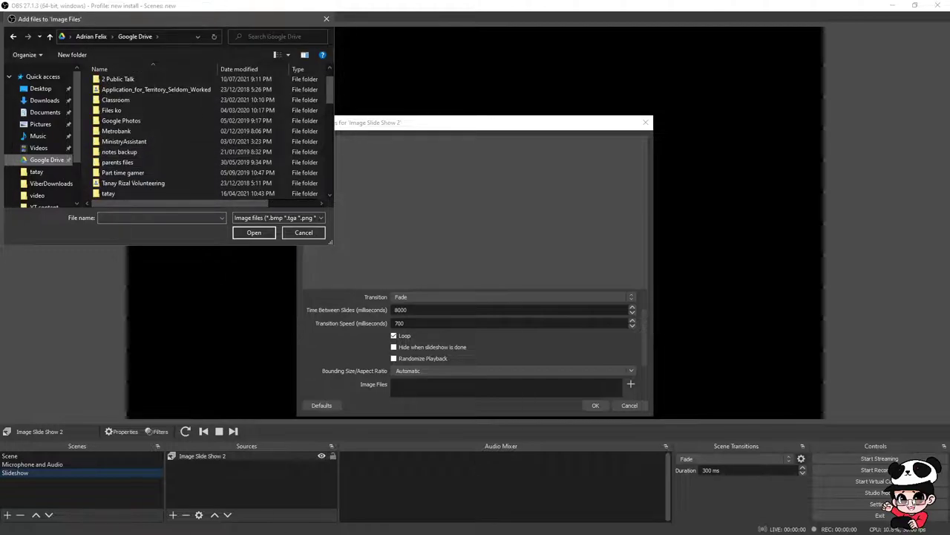
key(Escape)
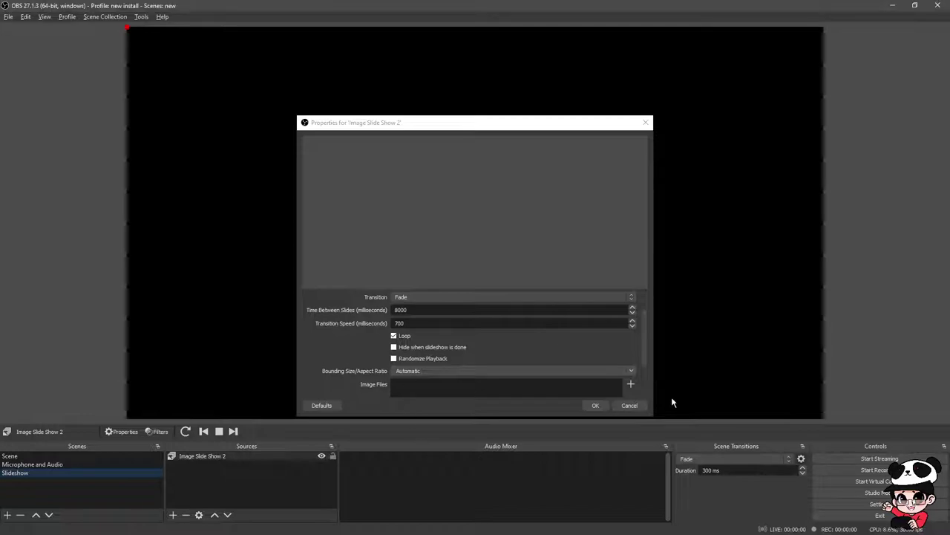
- Add the Google Drive folder "Part time gamer" to the slide show's image files and move the slide show nearer the canvas centre
click(630, 384)
click(664, 405)
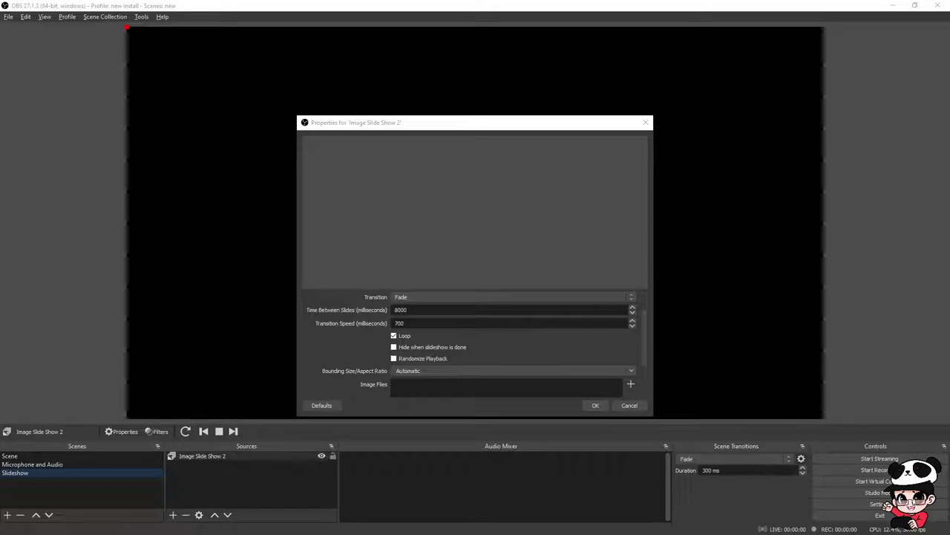
key(Return)
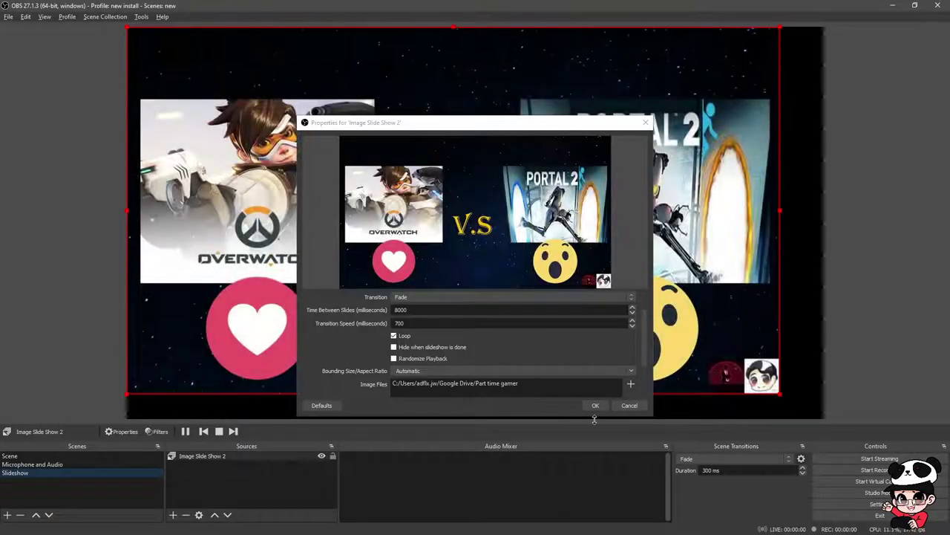
click(595, 405)
drag(489, 219, 524, 226)
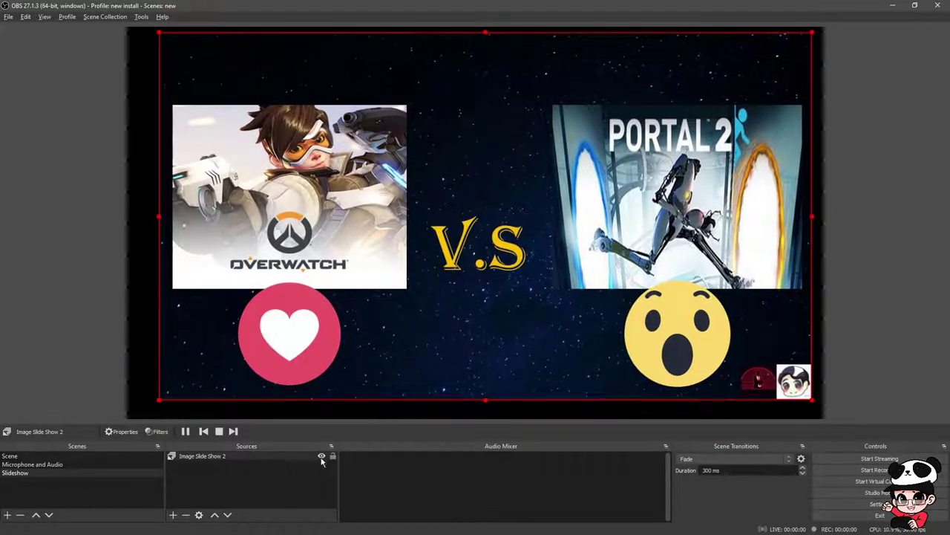
- Set the slide mode of Image Slide Show 2 to "Manual (Use hotkeys to control slideshow)"
click(207, 458)
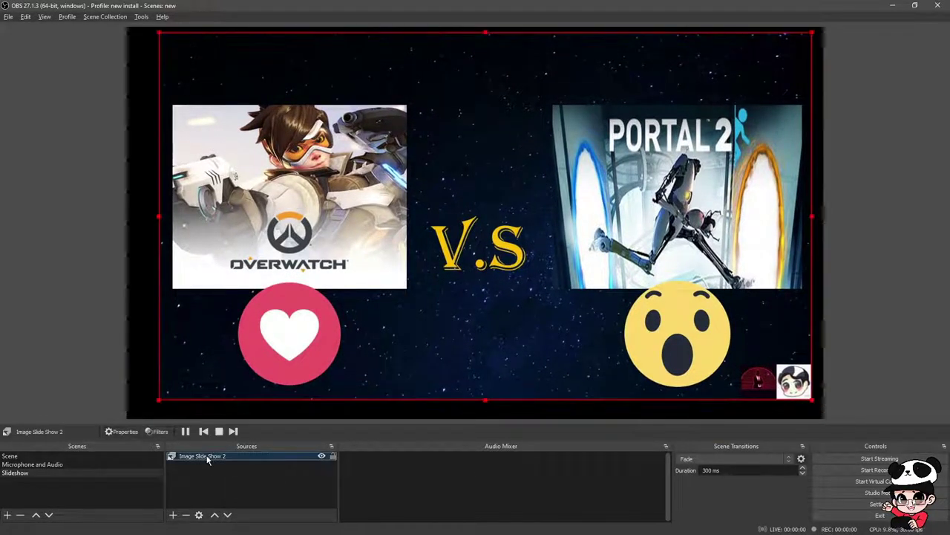
double_click(209, 458)
click(453, 314)
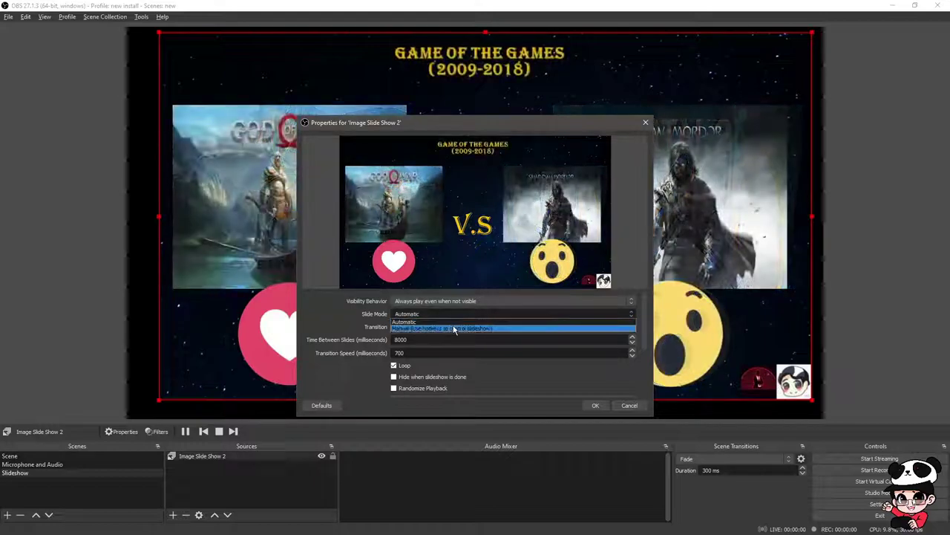
click(455, 329)
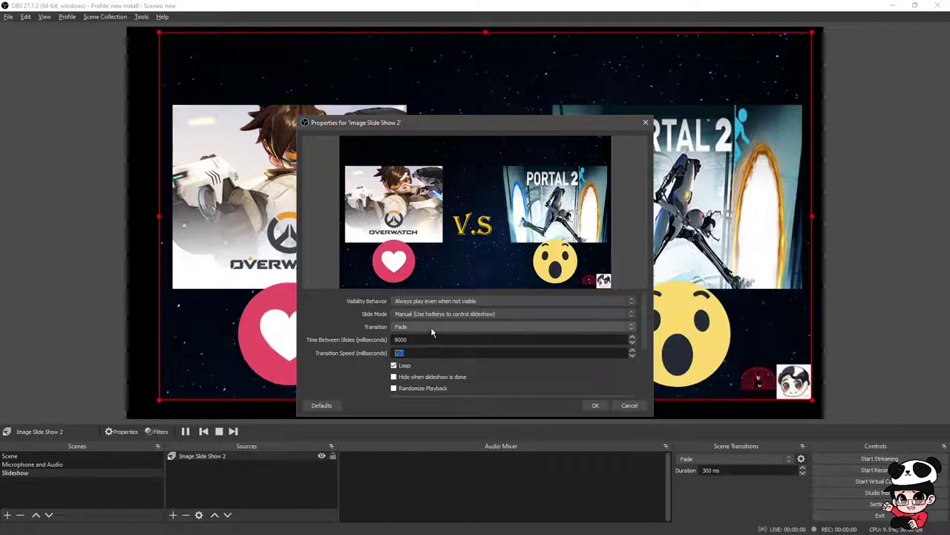
scroll(531, 383, down, 2)
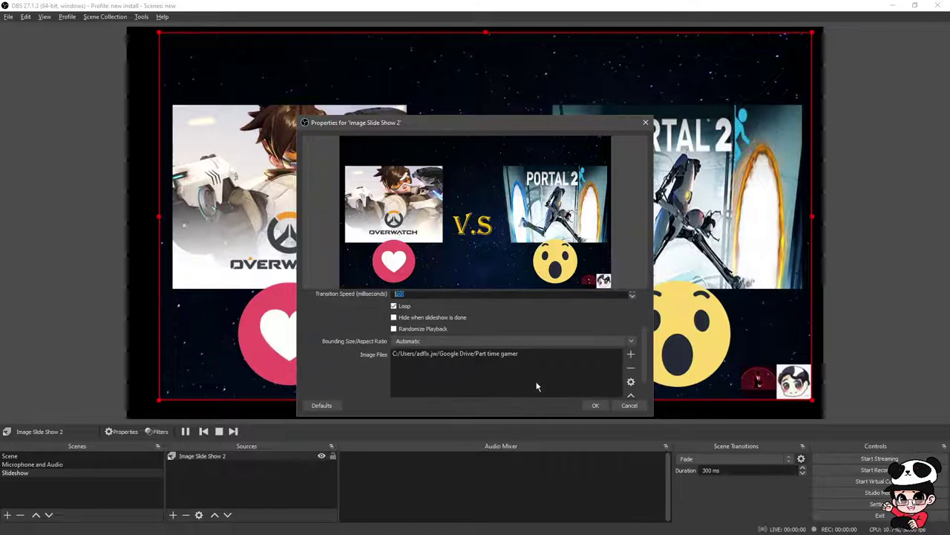
click(595, 404)
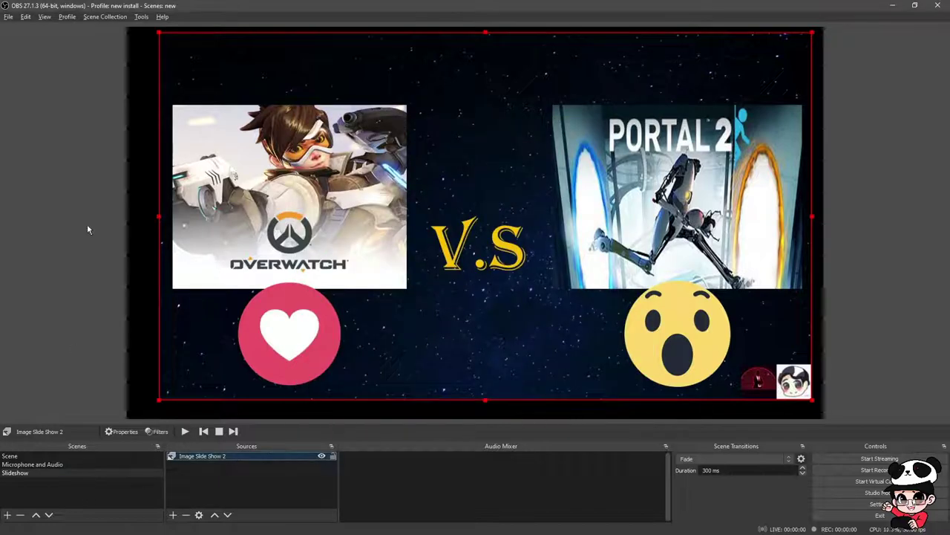
click(8, 16)
click(44, 56)
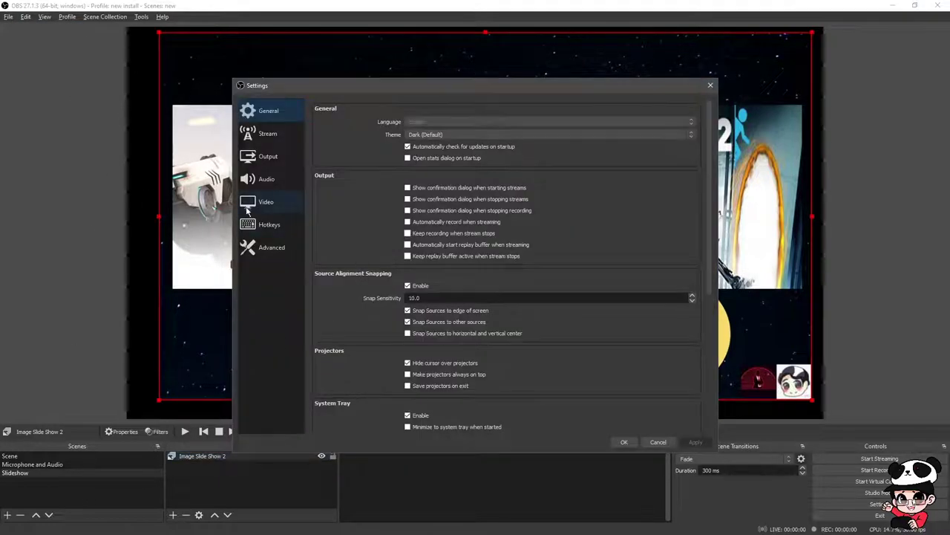
click(272, 248)
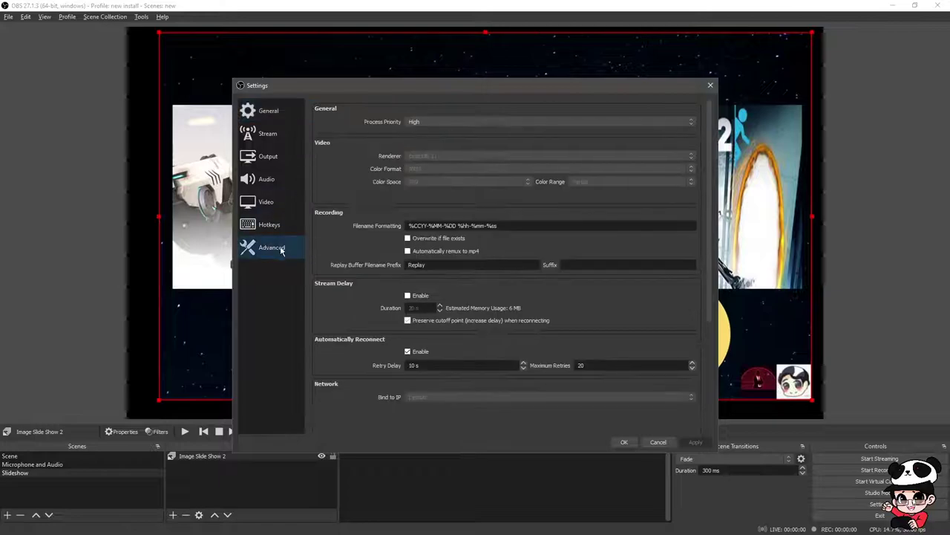
scroll(350, 329, down, 3)
scroll(350, 329, down, 3)
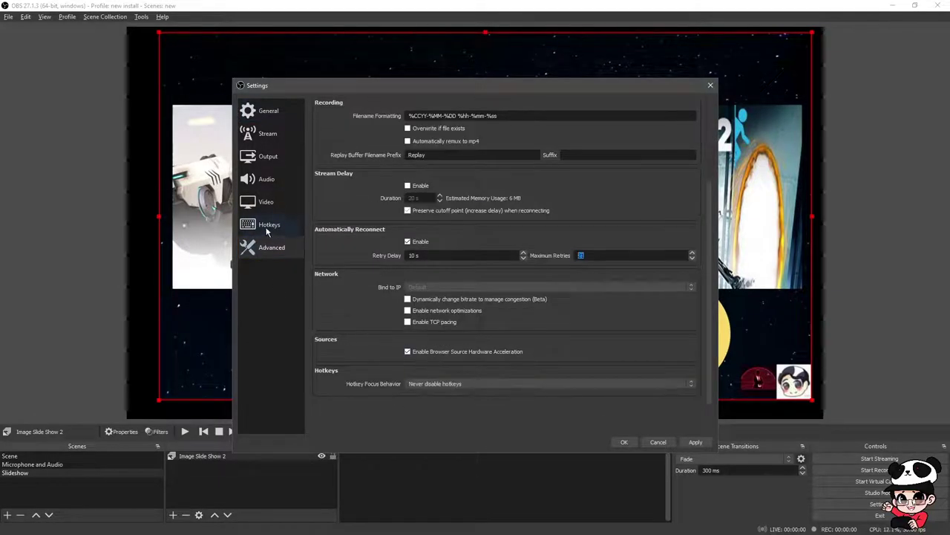
click(271, 230)
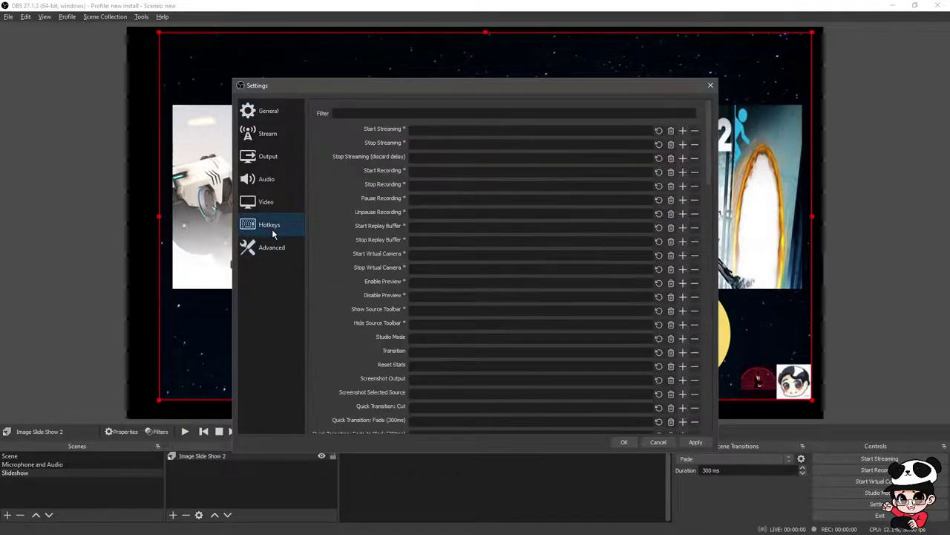
click(659, 443)
- Open the program settings and examine the Output, Video and Audio categories, including the audio hotkey options
click(8, 17)
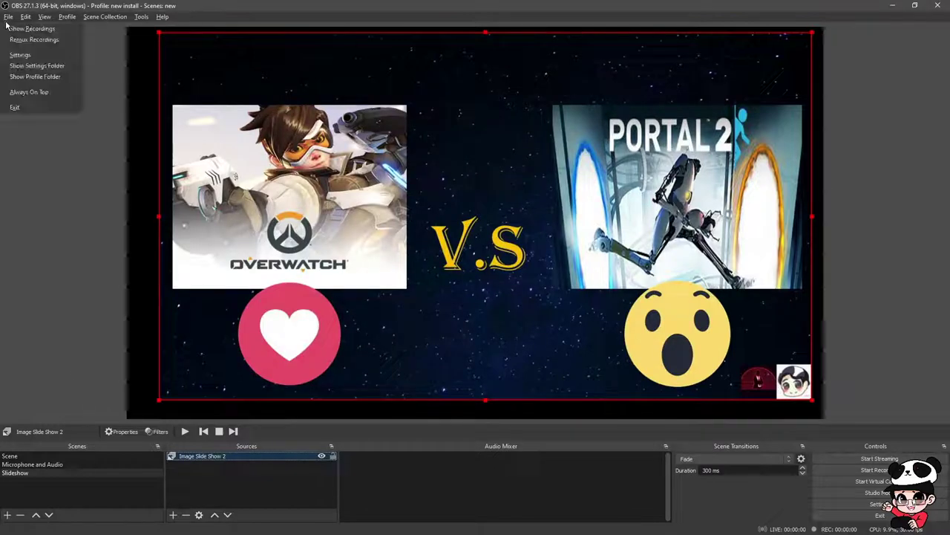
click(64, 89)
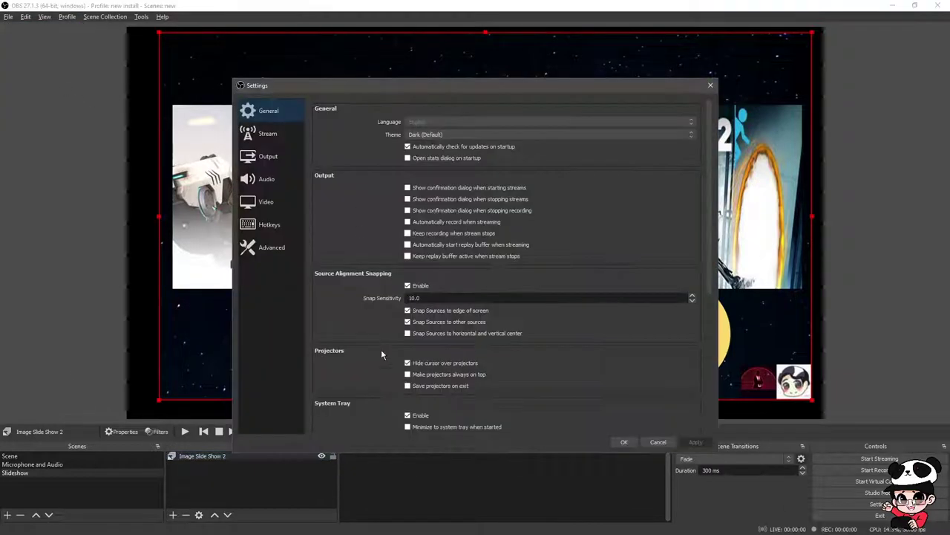
click(269, 208)
click(273, 225)
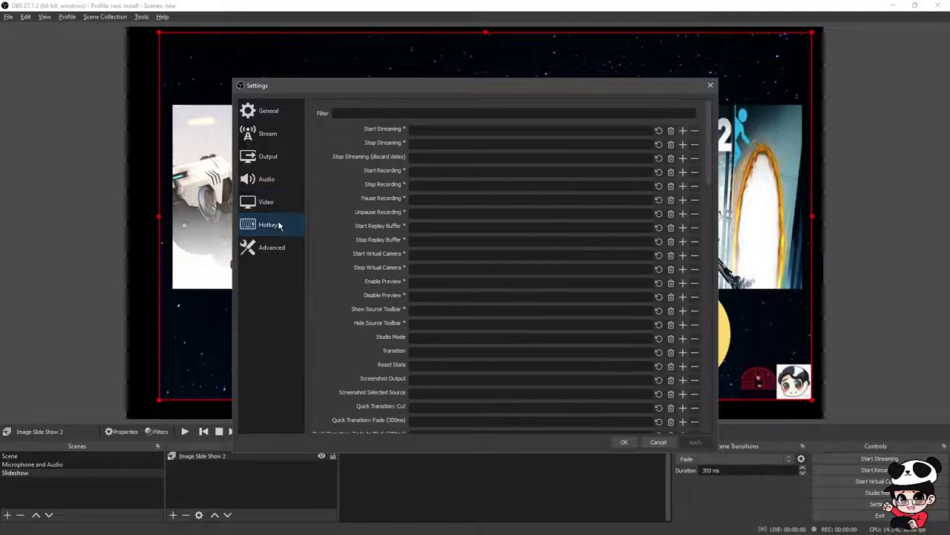
click(275, 250)
click(274, 180)
click(276, 159)
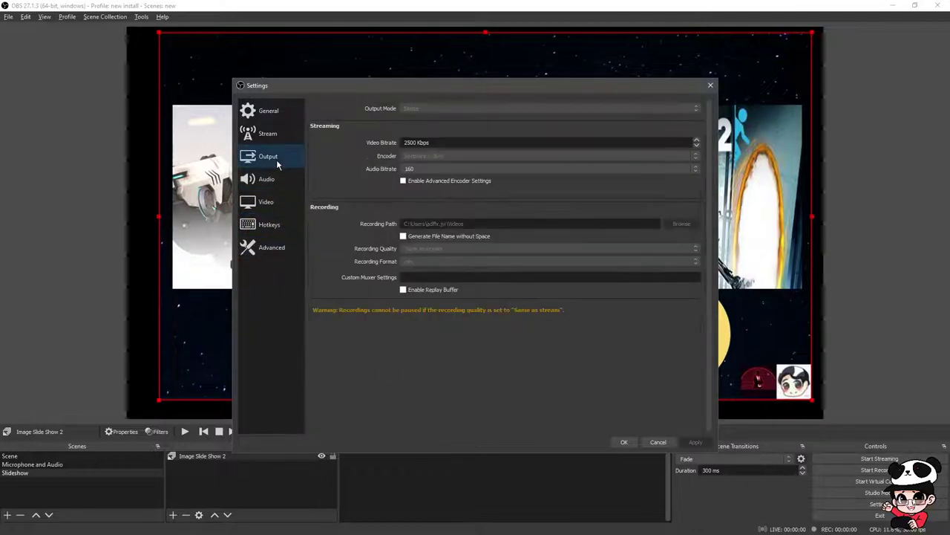
click(272, 207)
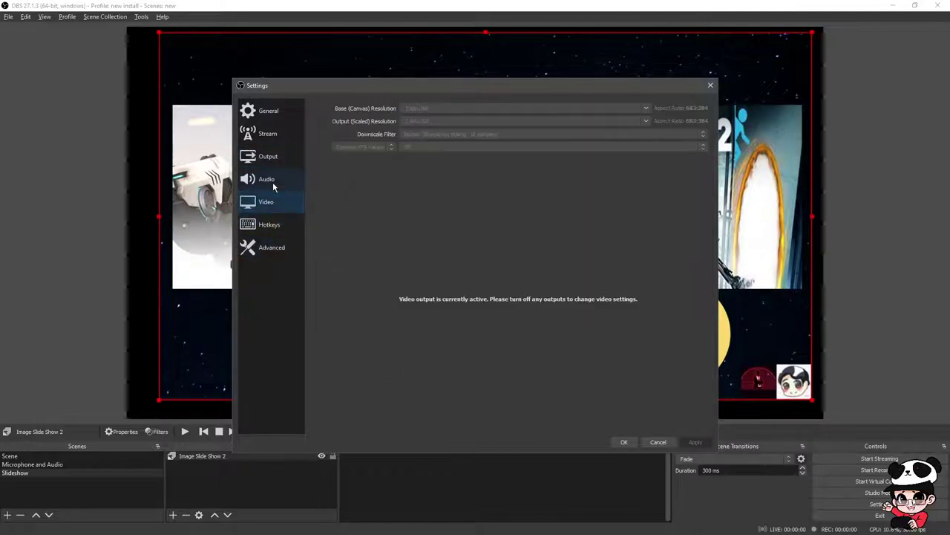
click(273, 182)
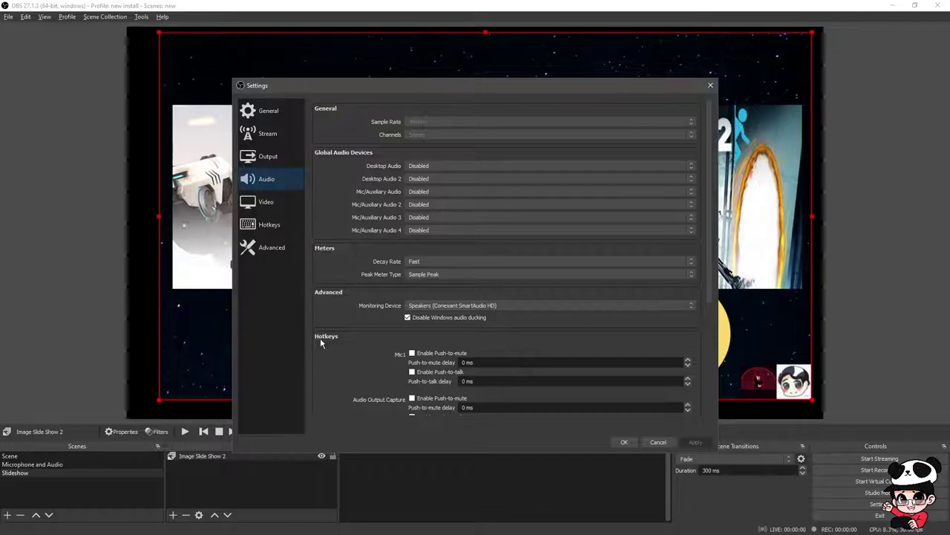
scroll(308, 389, down, 5)
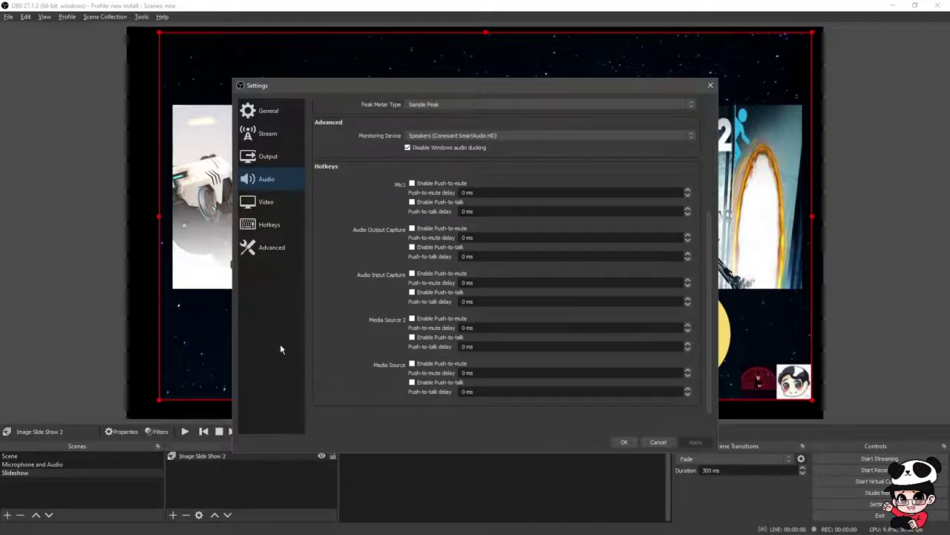
scroll(327, 372, up, 5)
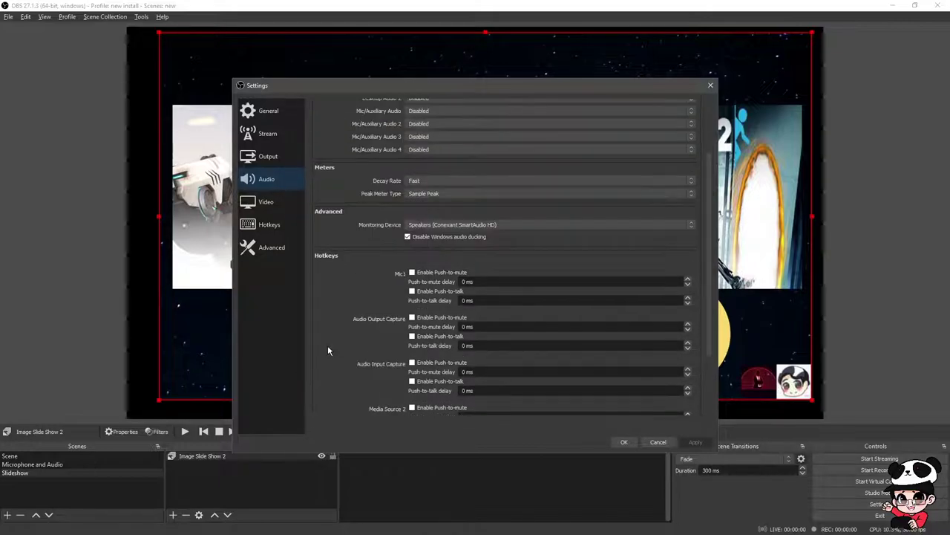
- Assign the Right arrow to Next Slide and the Left arrow to Previous Slide for Image Slide Show 2, save the settings and test both hotkeys
click(266, 224)
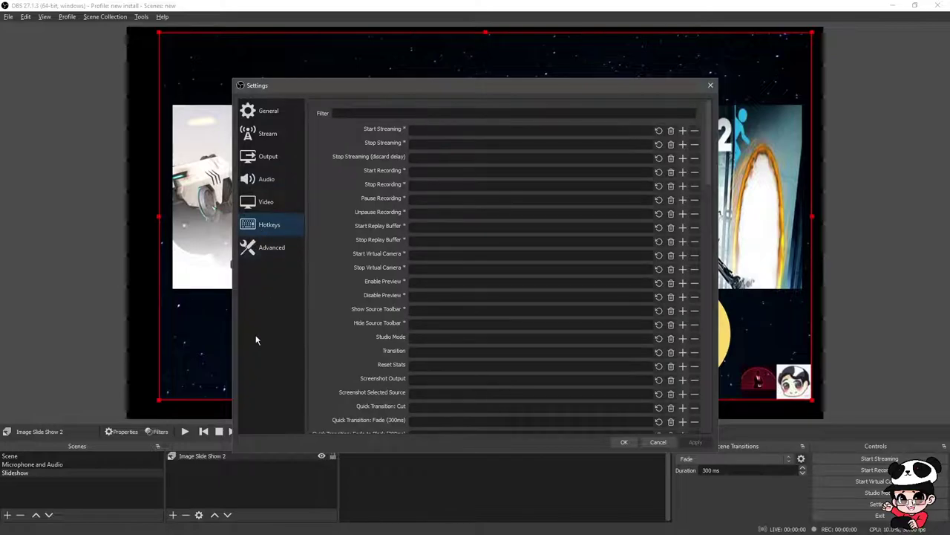
scroll(315, 343, down, 5)
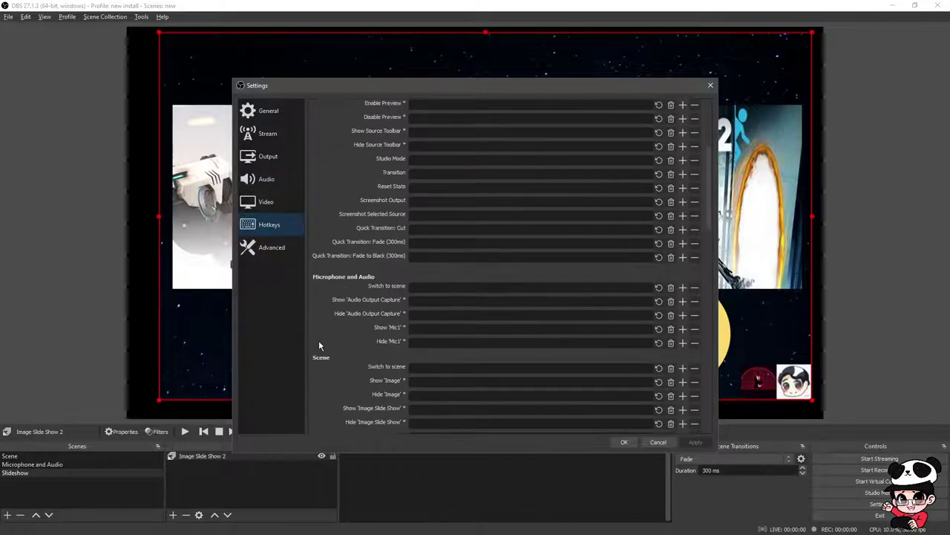
scroll(312, 345, down, 10)
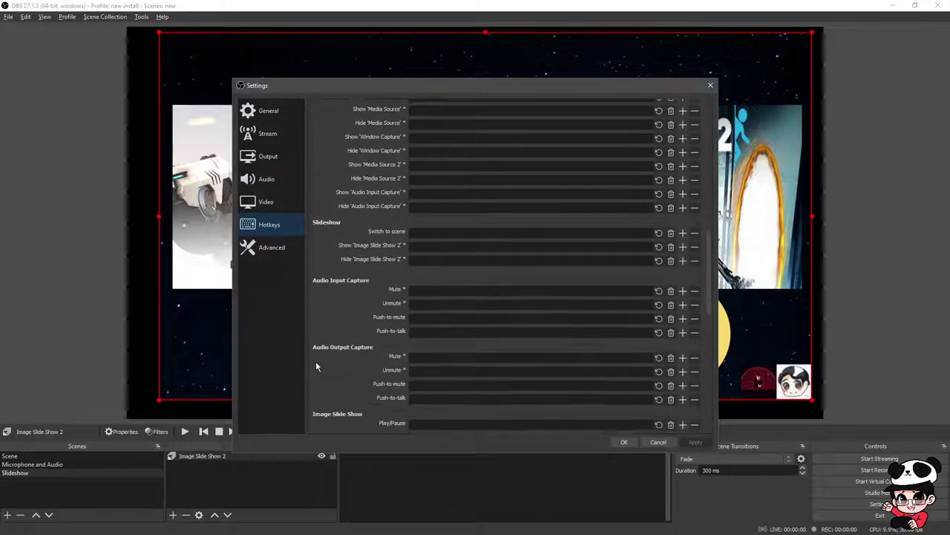
scroll(318, 369, down, 6)
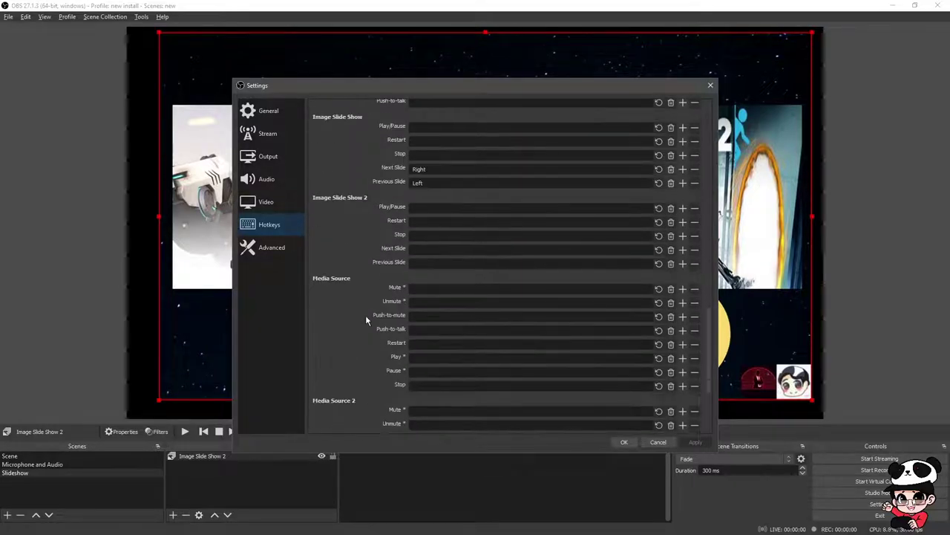
key(Right)
click(427, 263)
key(Left)
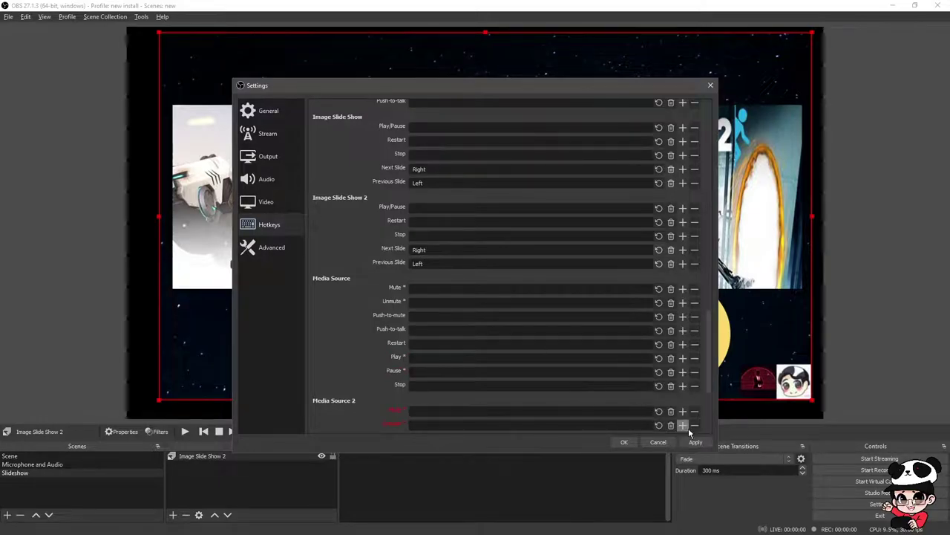
click(696, 443)
click(623, 442)
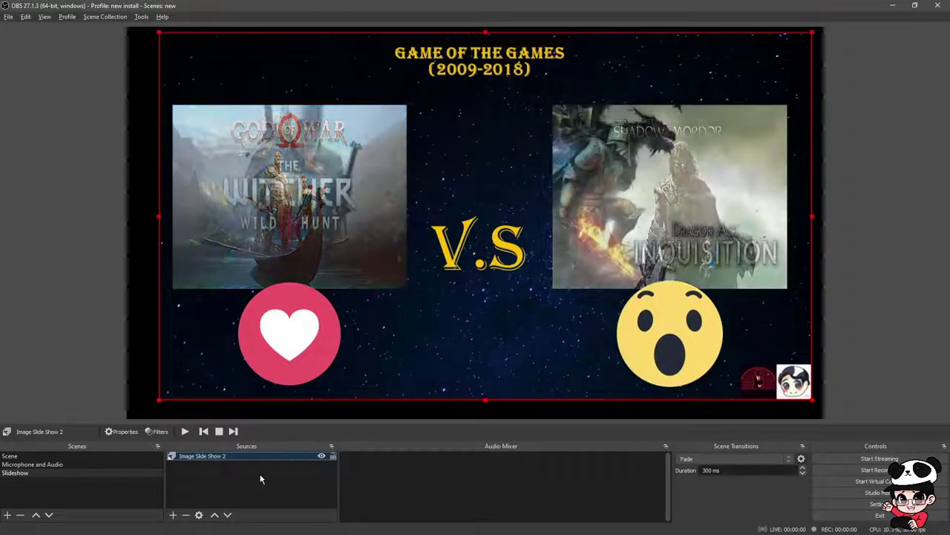
key(Right)
key(Left)
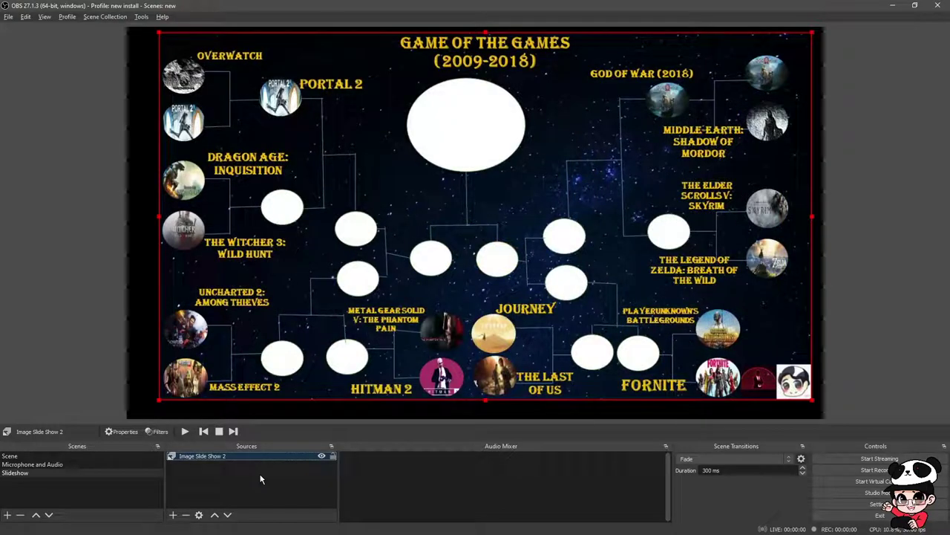
- Add a new scene below Slideshow and rename it "Video1"
click(7, 514)
click(455, 288)
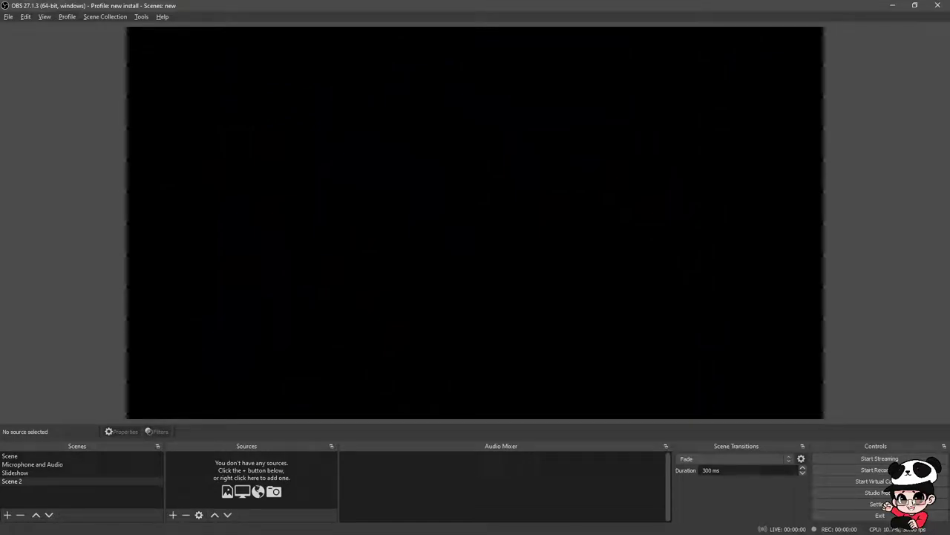
right_click(13, 483)
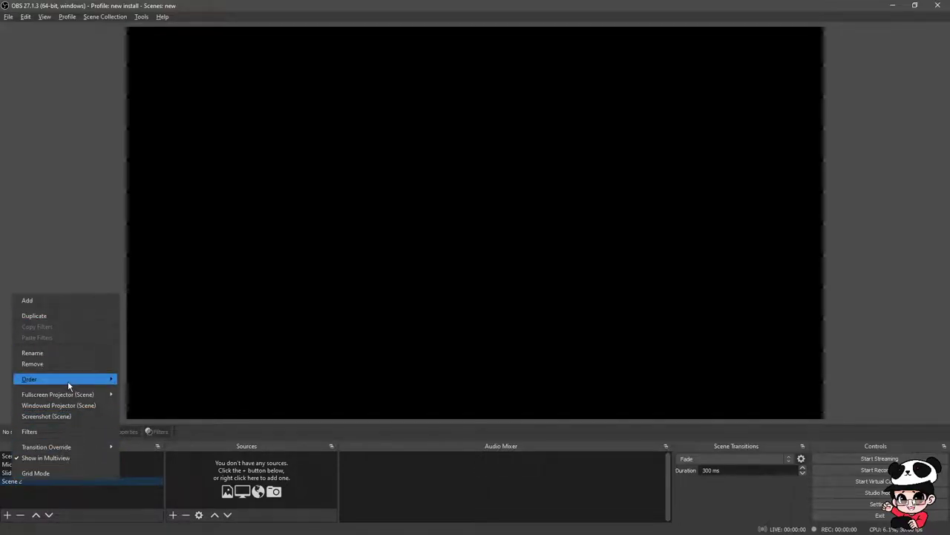
click(78, 356)
text(Video1)
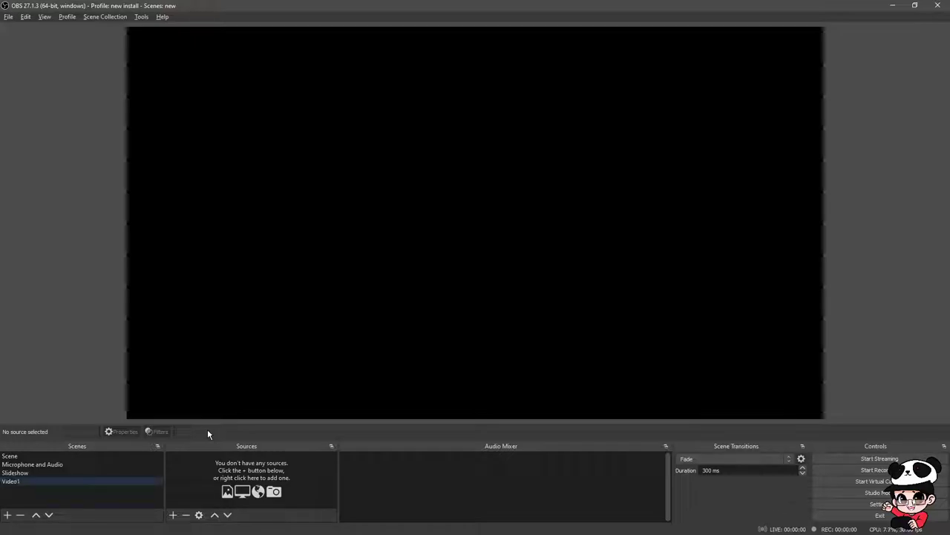
- Add a new Media Source with the suggested name to the Video1 scene, using the MP4 from the Downloads folder as its local file
click(172, 514)
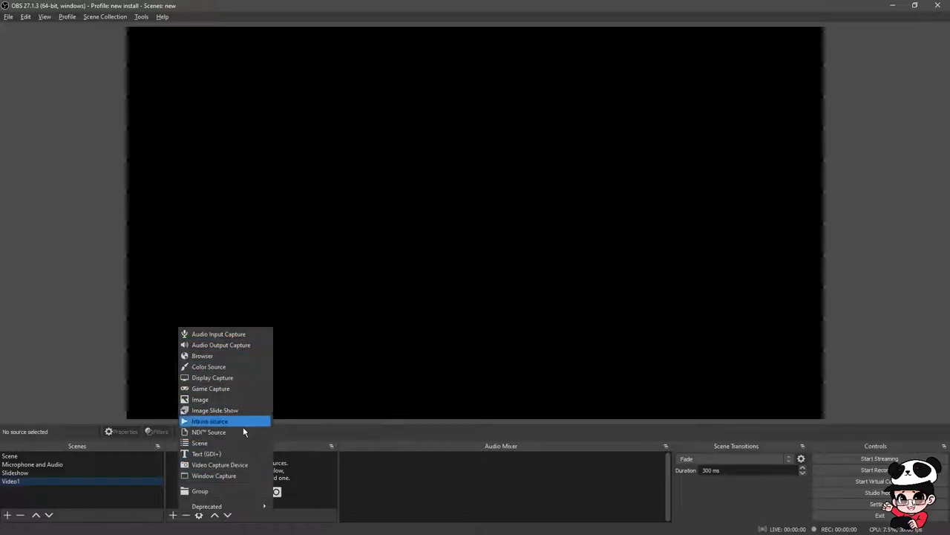
click(243, 421)
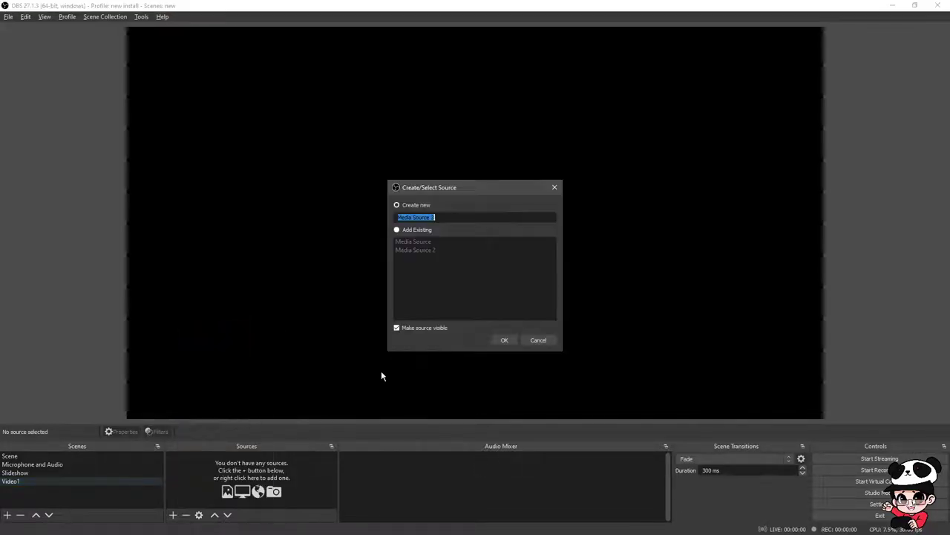
click(504, 339)
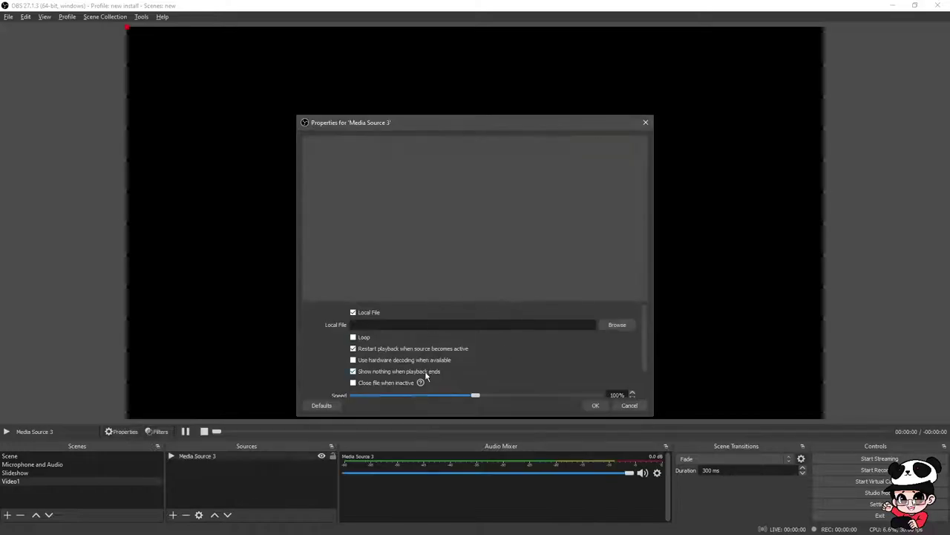
click(617, 325)
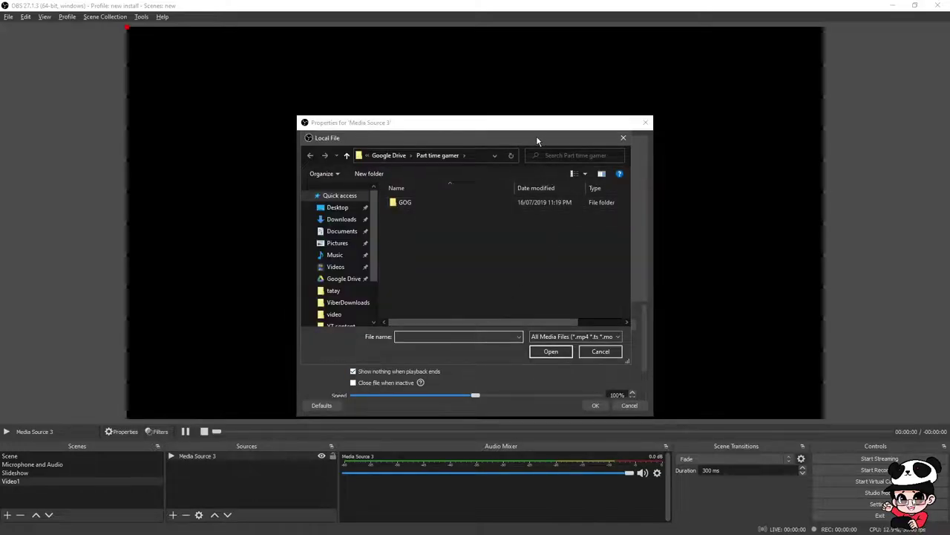
key(Escape)
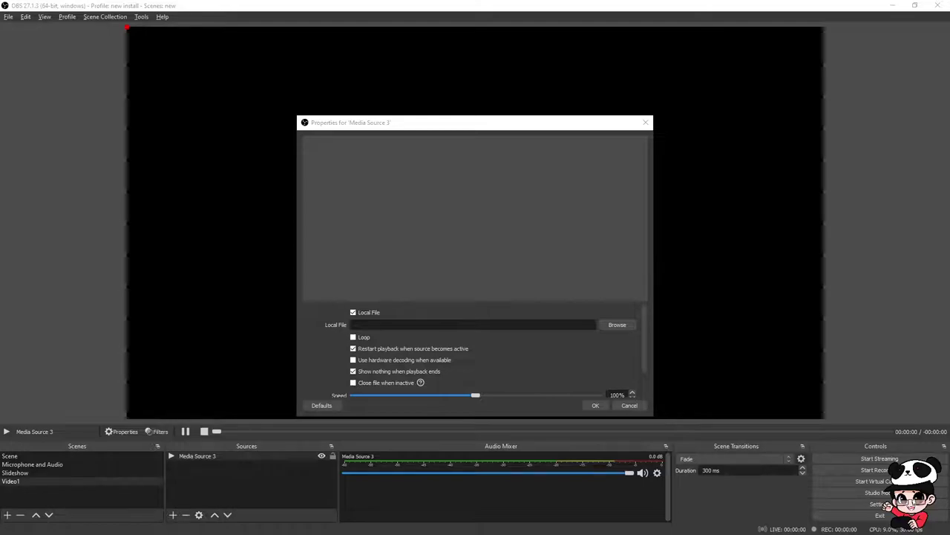
key(Return)
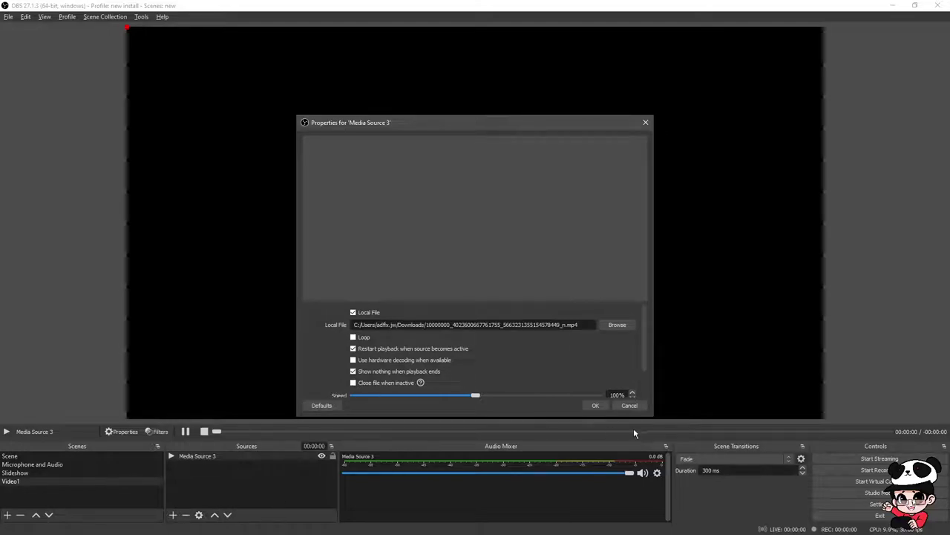
click(595, 405)
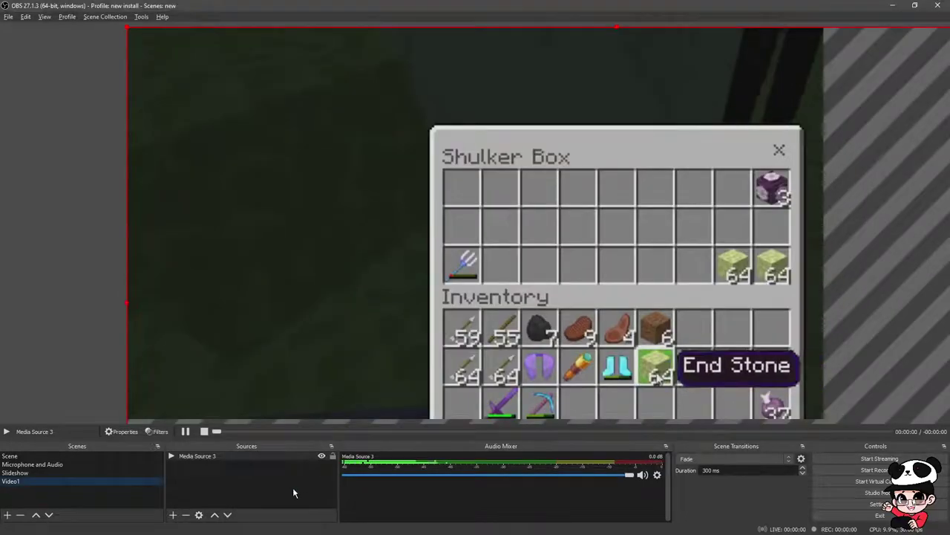
- Fit the video of Media Source 3 to the screen in the Video1 scene
right_click(407, 368)
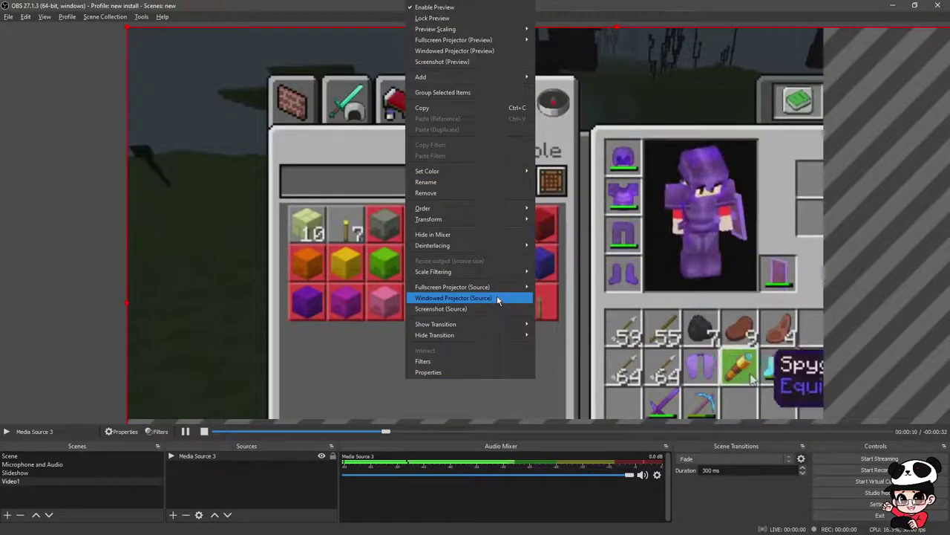
mouse_move(496, 292)
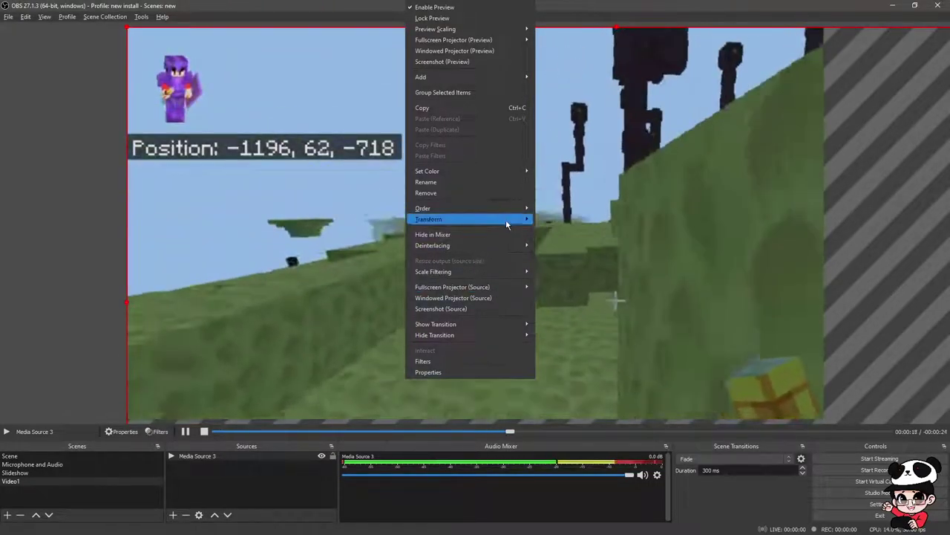
mouse_move(505, 220)
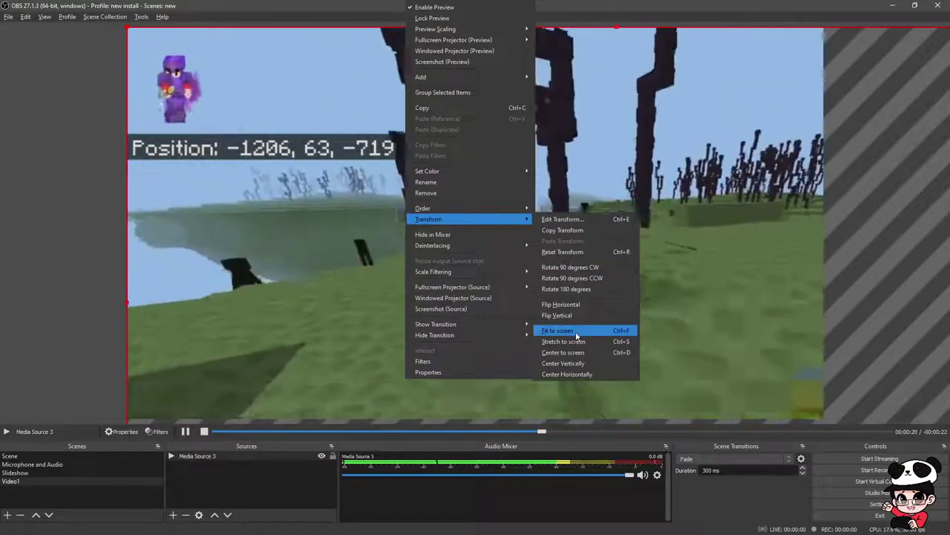
click(555, 330)
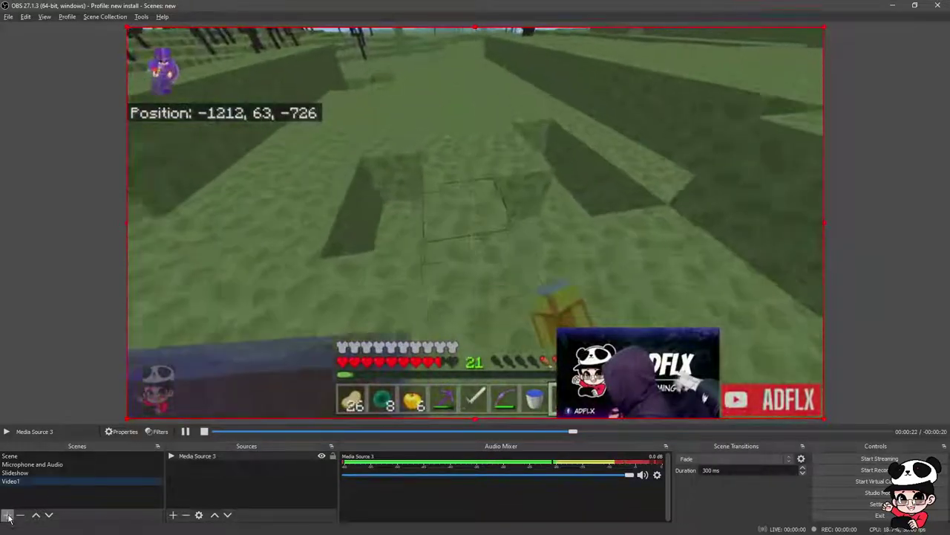
- Add a scene with the suggested name Scene 2 and another scene named "Main scene"
click(6, 514)
click(456, 287)
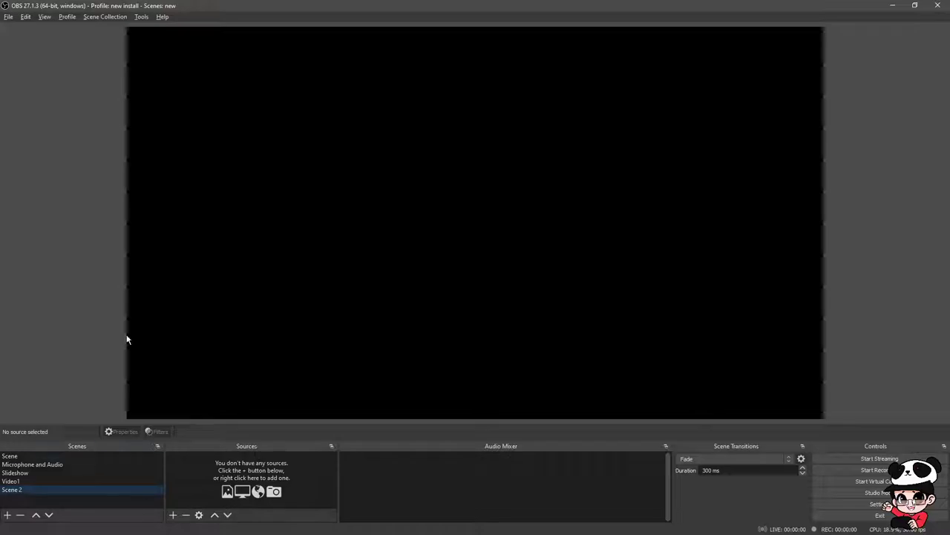
click(8, 518)
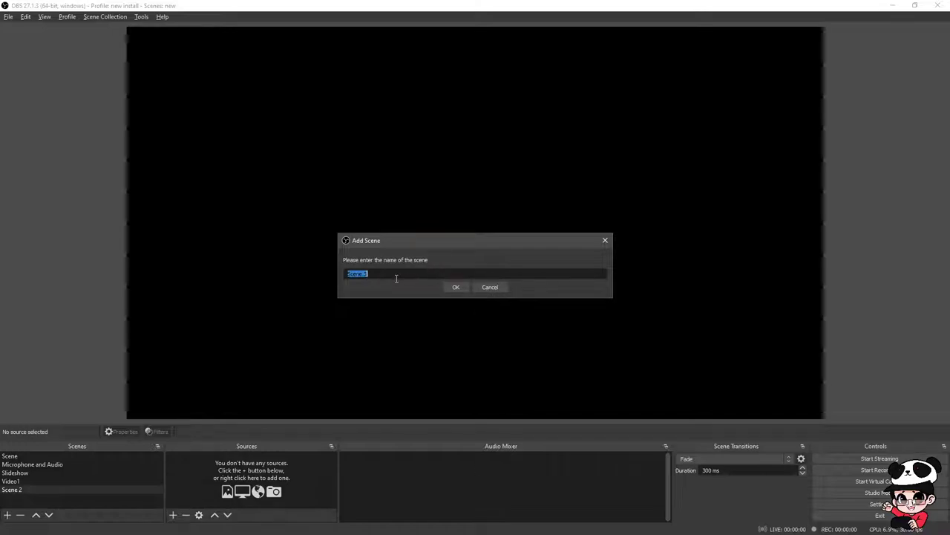
click(439, 272)
text(Main scen)
key(Return)
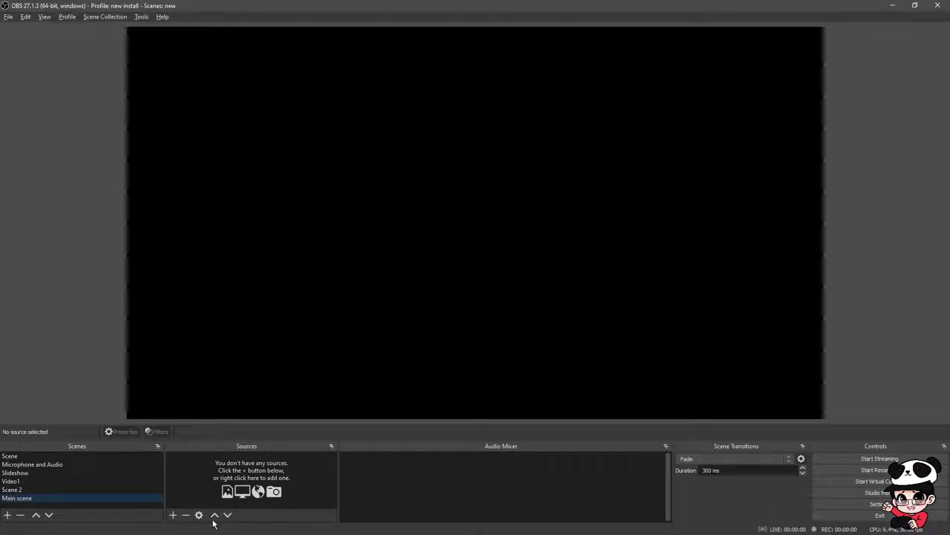
- Add the existing scenes "Microphone and Audio" and "Slideshow" as Scene sources in Main scene
click(172, 515)
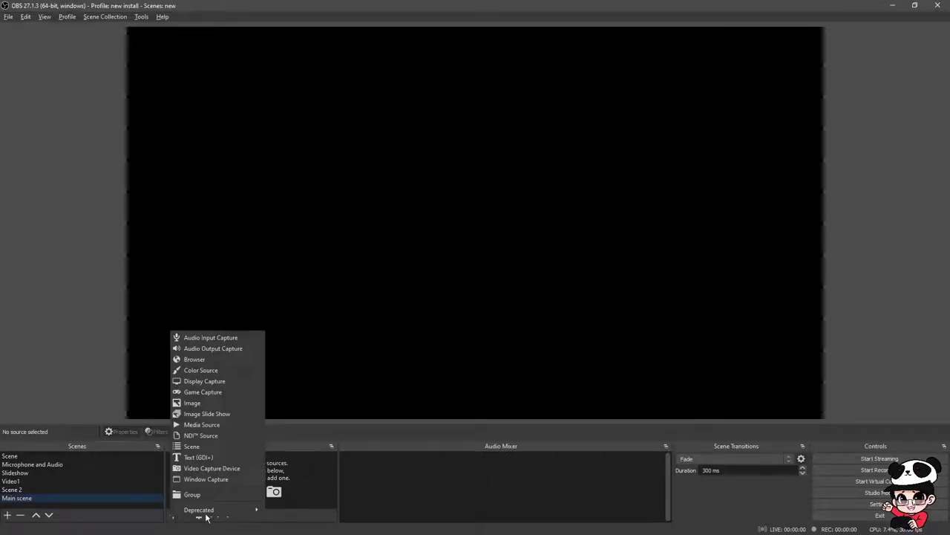
click(223, 448)
click(445, 243)
click(505, 340)
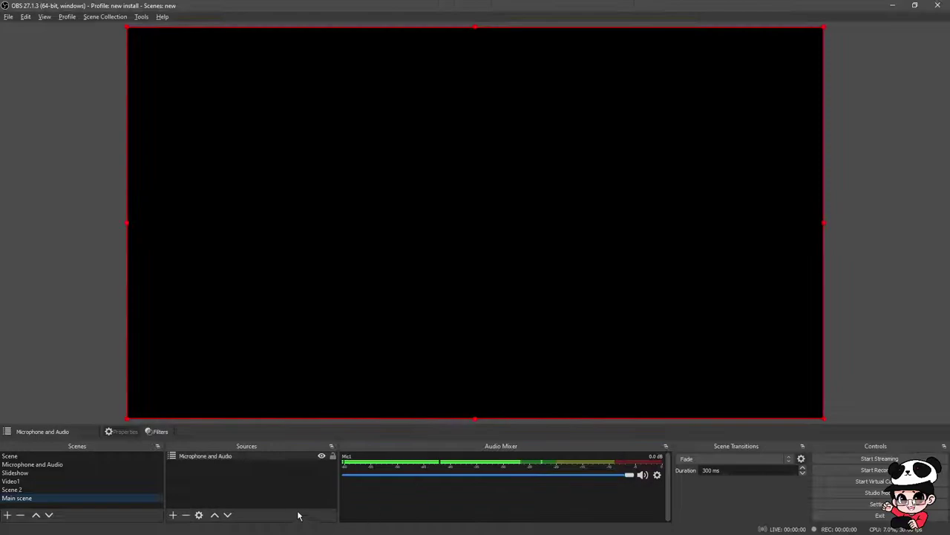
click(173, 514)
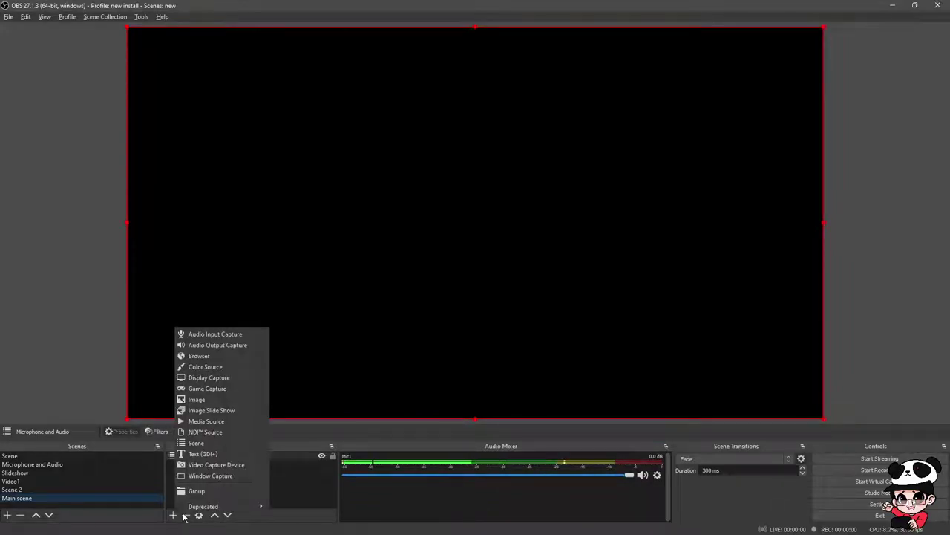
click(235, 445)
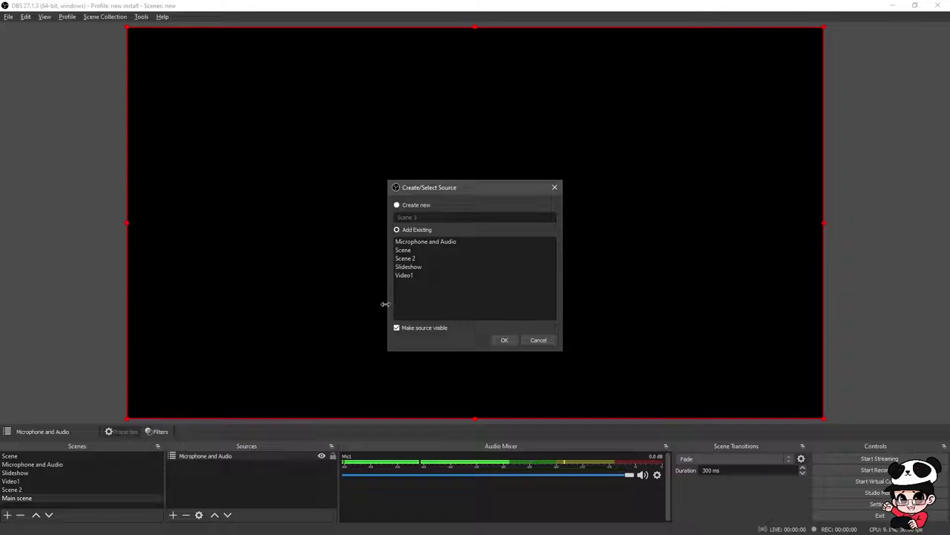
click(422, 267)
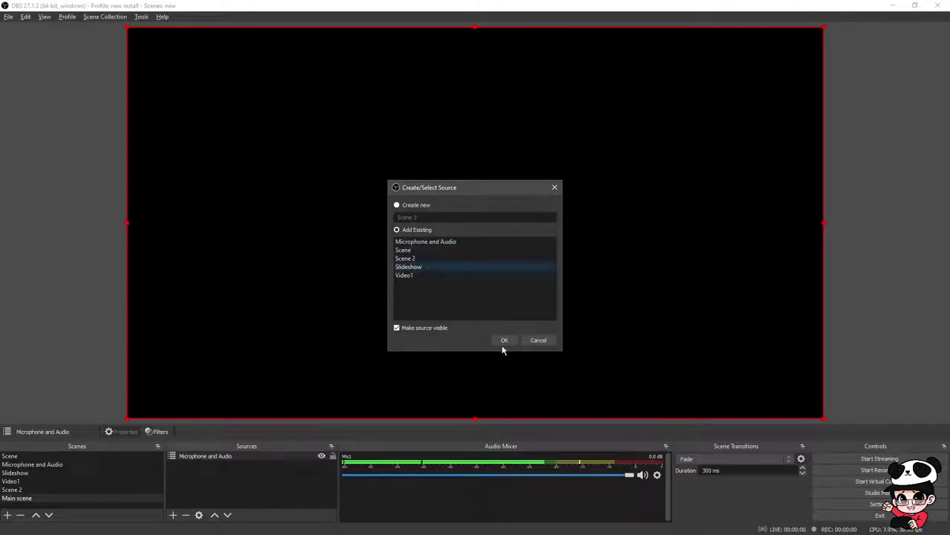
click(504, 340)
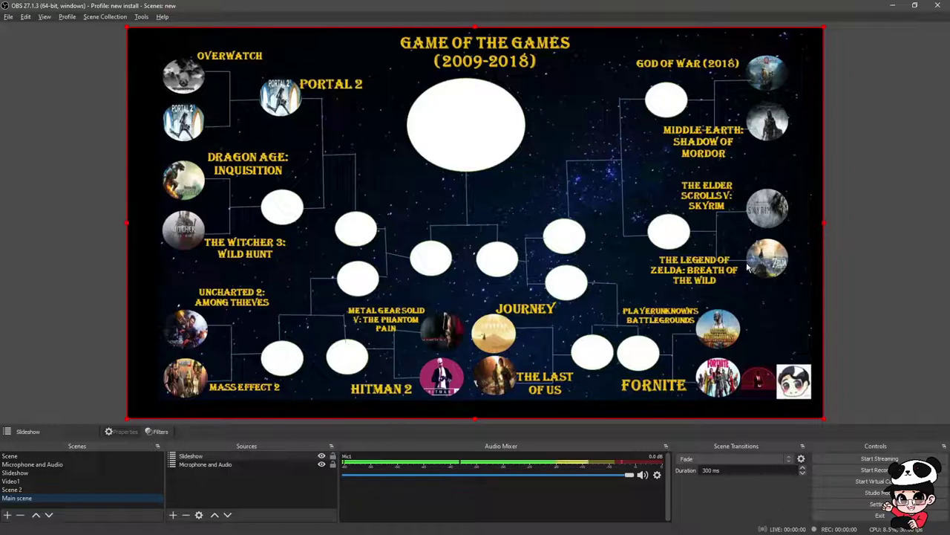
- Turn on Studio Mode and add a new scene named "otherscene"
click(876, 492)
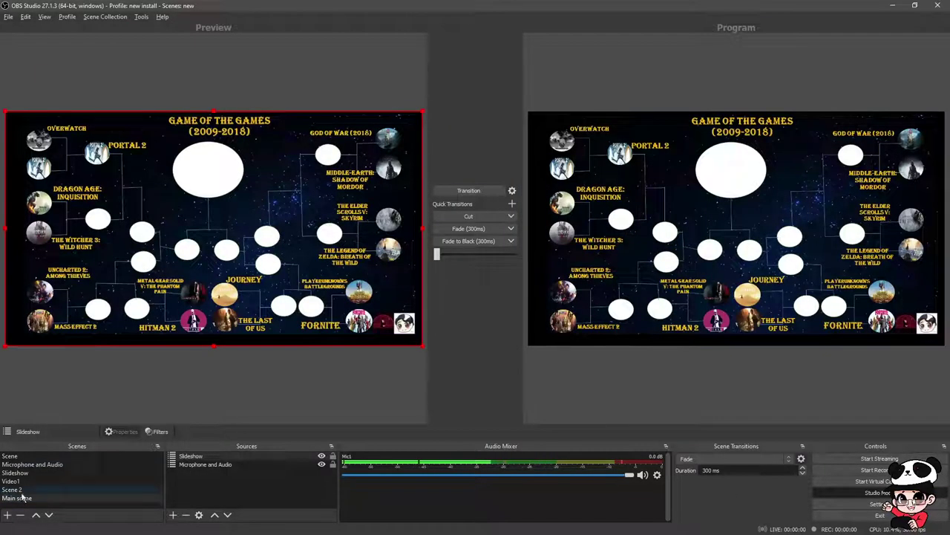
click(12, 514)
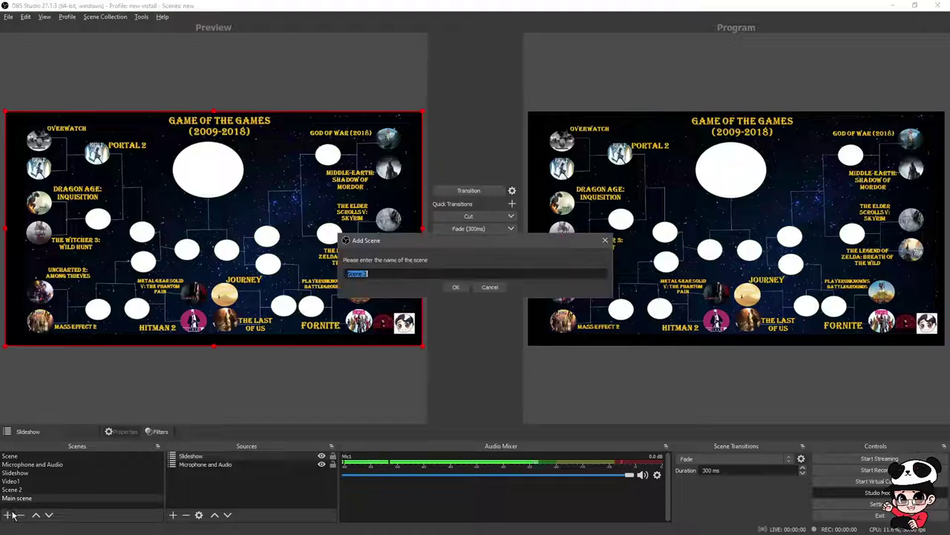
text(other)
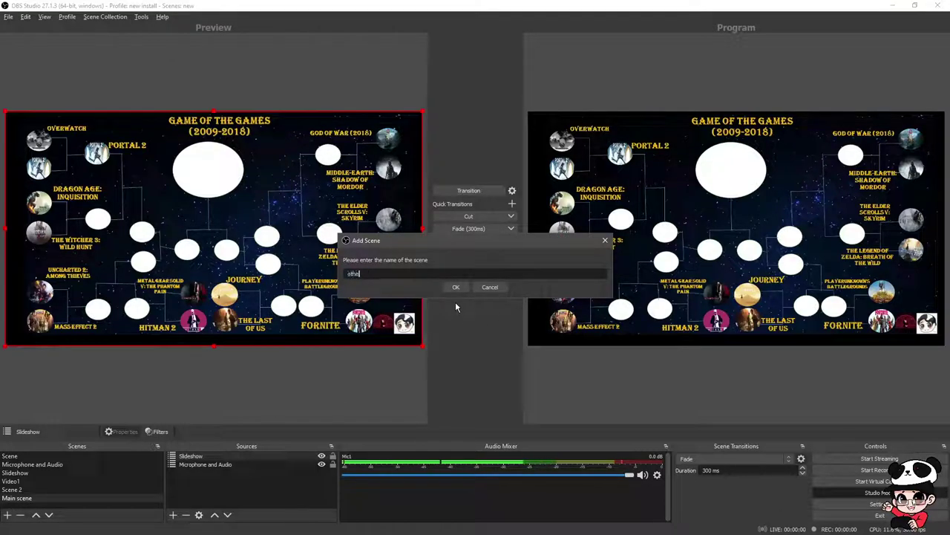
text(scene)
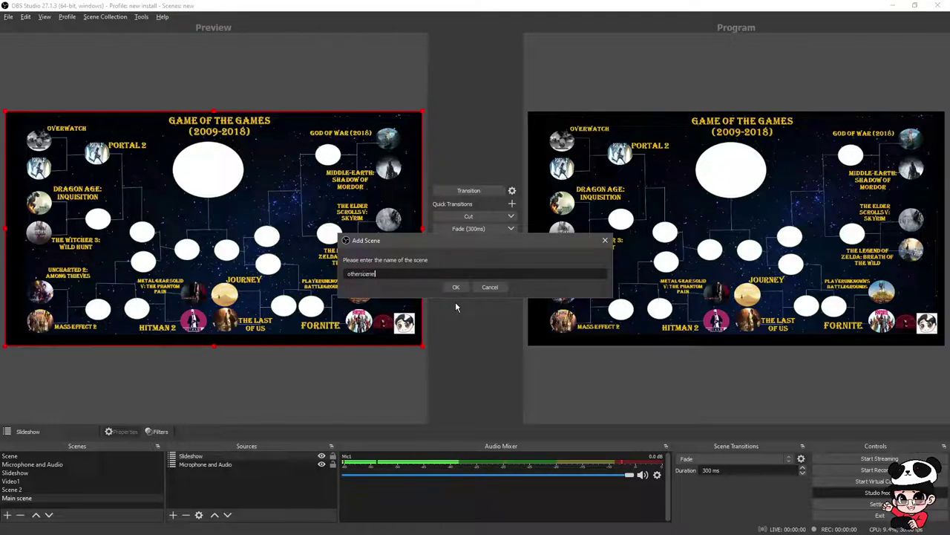
key(Return)
- Add the existing scenes "Video1" and "Microphone and Audio" as Scene sources in otherscene
click(7, 514)
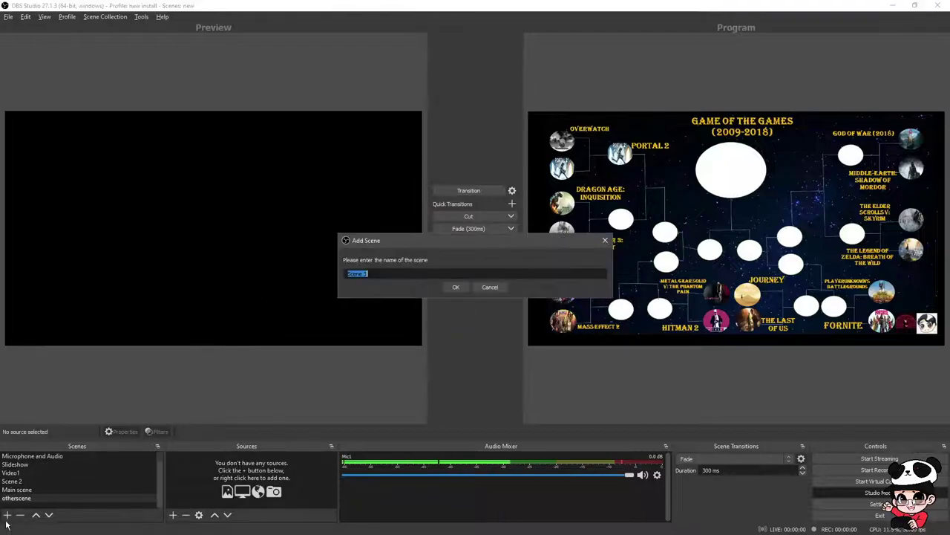
click(490, 288)
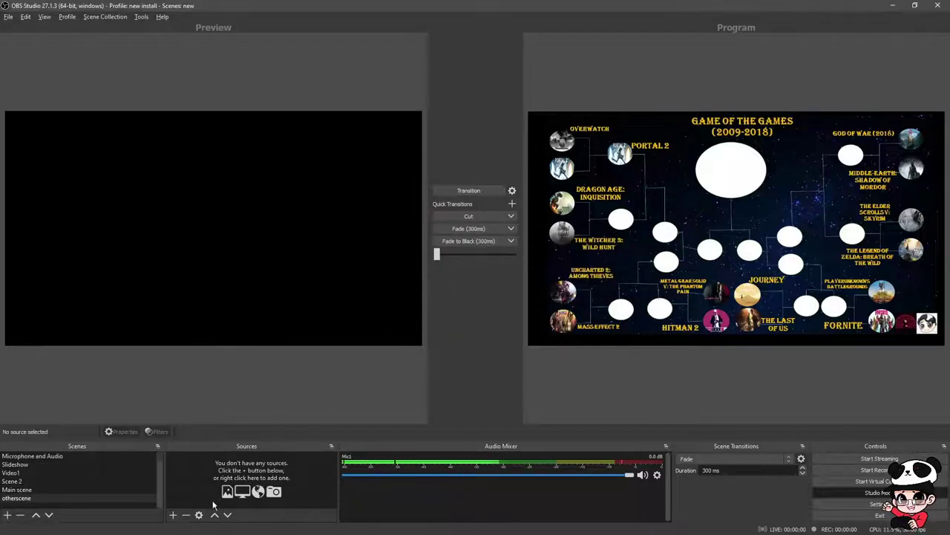
click(173, 514)
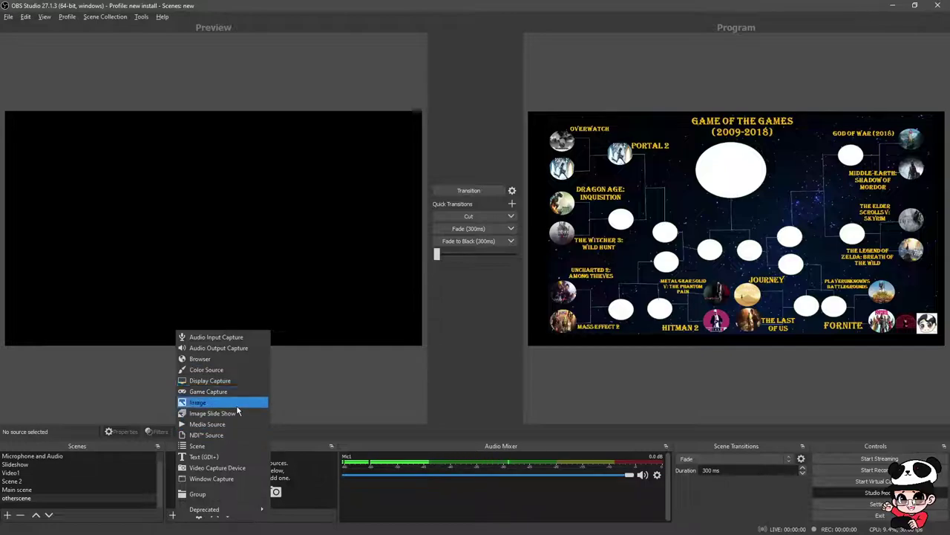
click(223, 446)
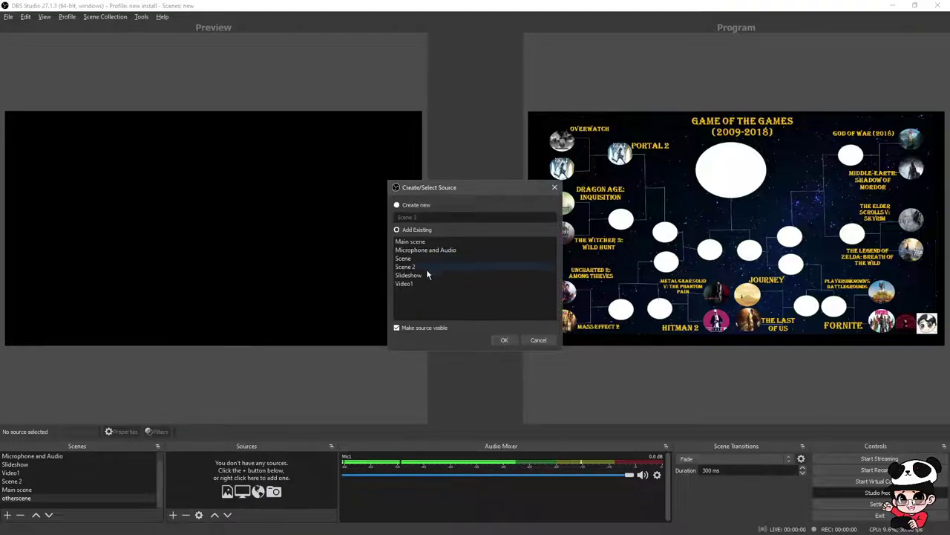
click(501, 341)
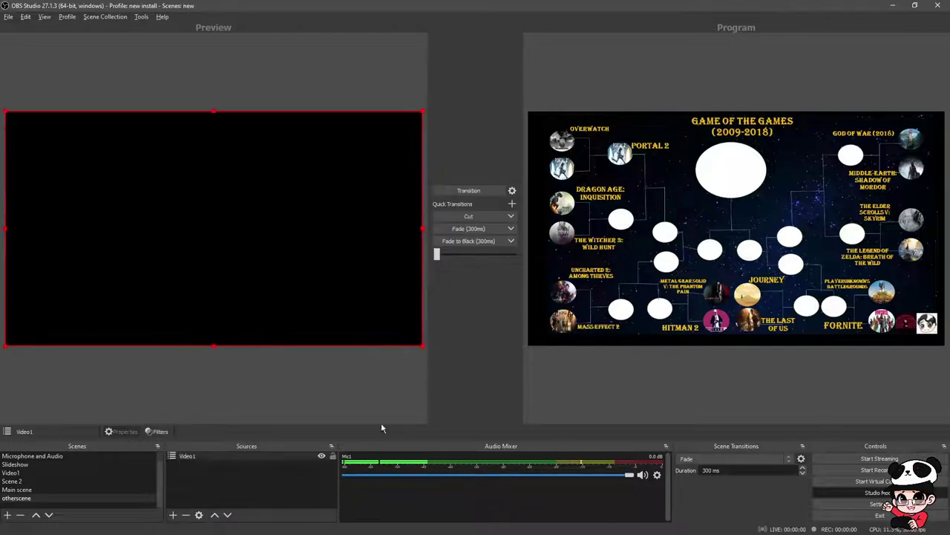
click(173, 514)
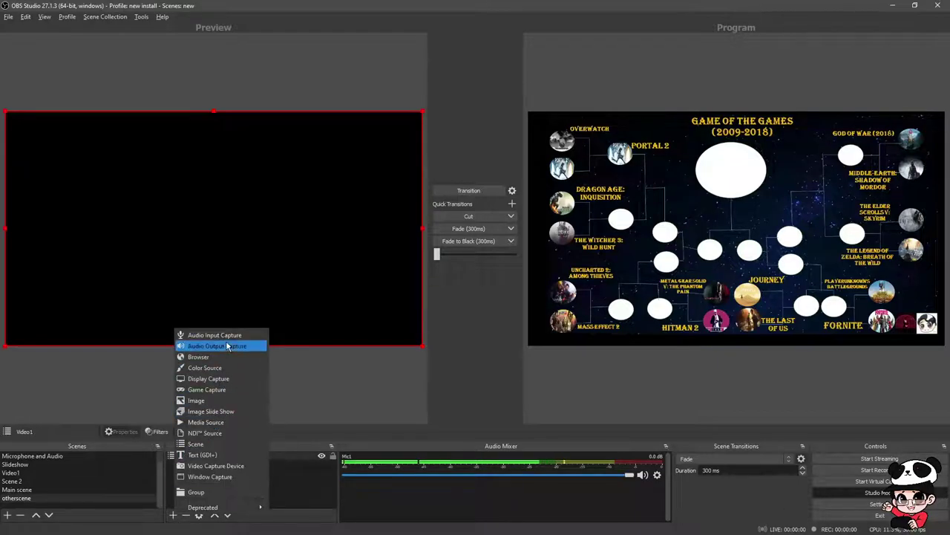
click(219, 447)
click(421, 251)
click(503, 340)
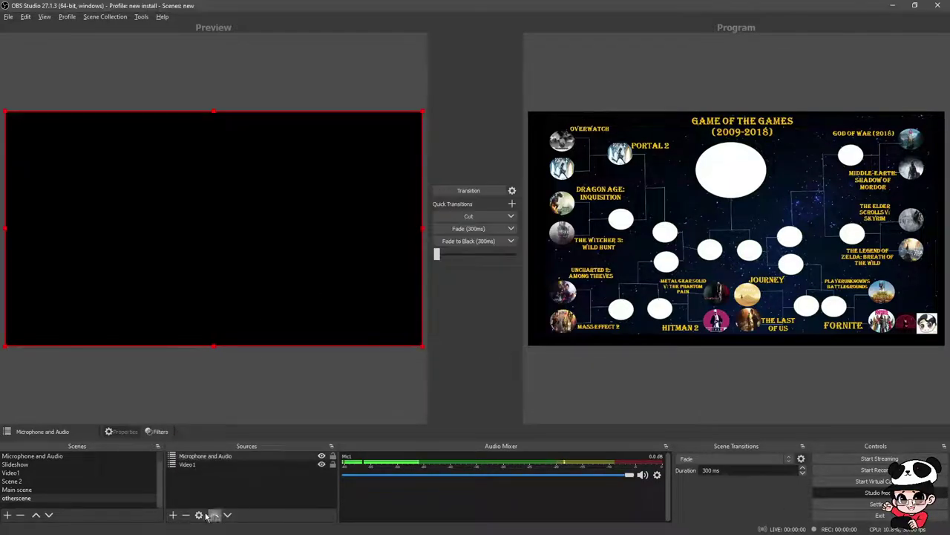
- Add a scene with the suggested name Scene 3 and rename the Scene 2 scene as "Camera"
click(7, 515)
click(450, 286)
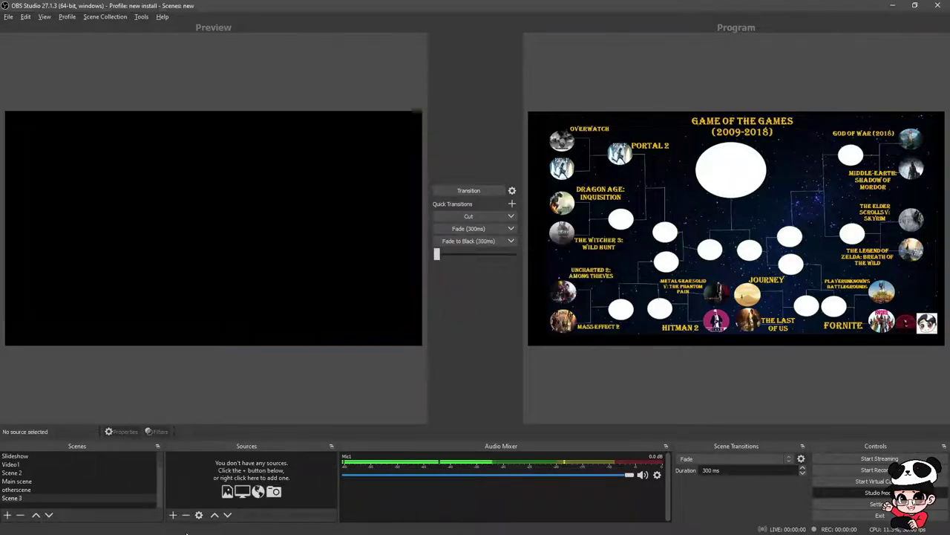
mouse_move(15, 500)
mouse_down()
mouse_move(27, 466)
mouse_move(16, 499)
mouse_up()
right_click(19, 474)
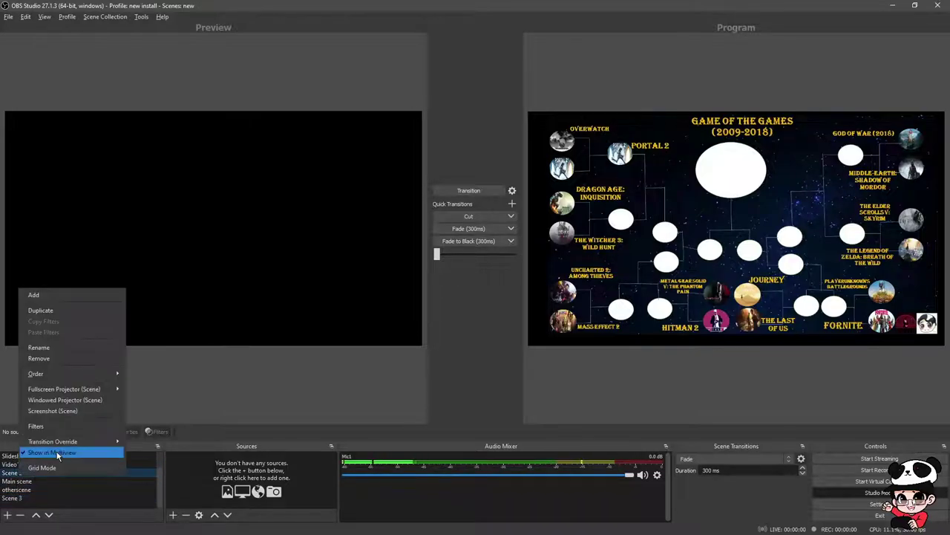
click(53, 348)
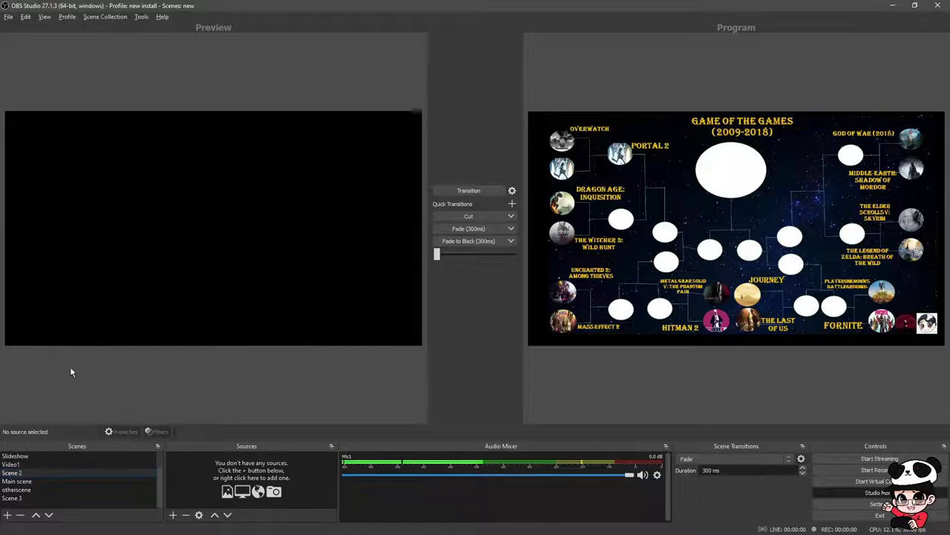
right_click(16, 477)
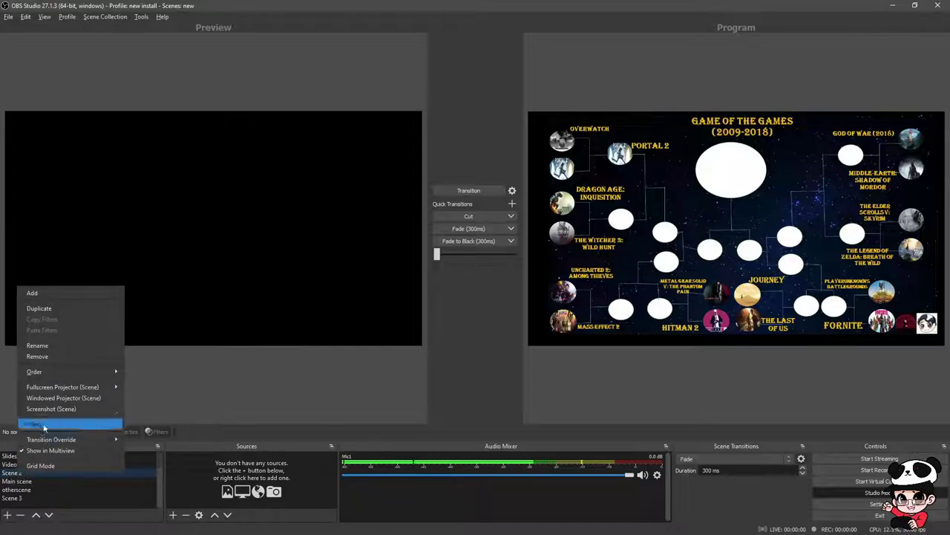
click(100, 348)
text(Camera)
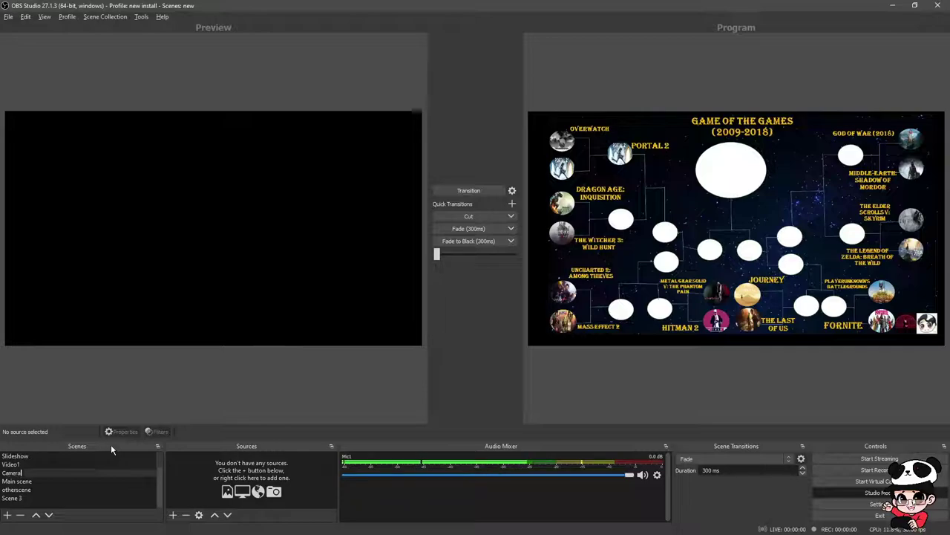
key(Return)
- Add a new Video Capture Device source with its suggested name to the Camera scene and view the available devices
click(172, 515)
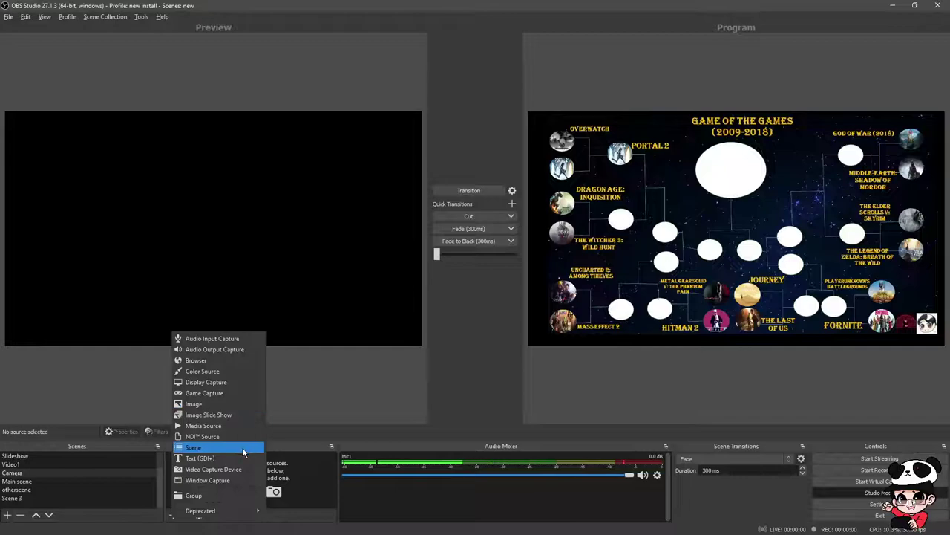
click(245, 470)
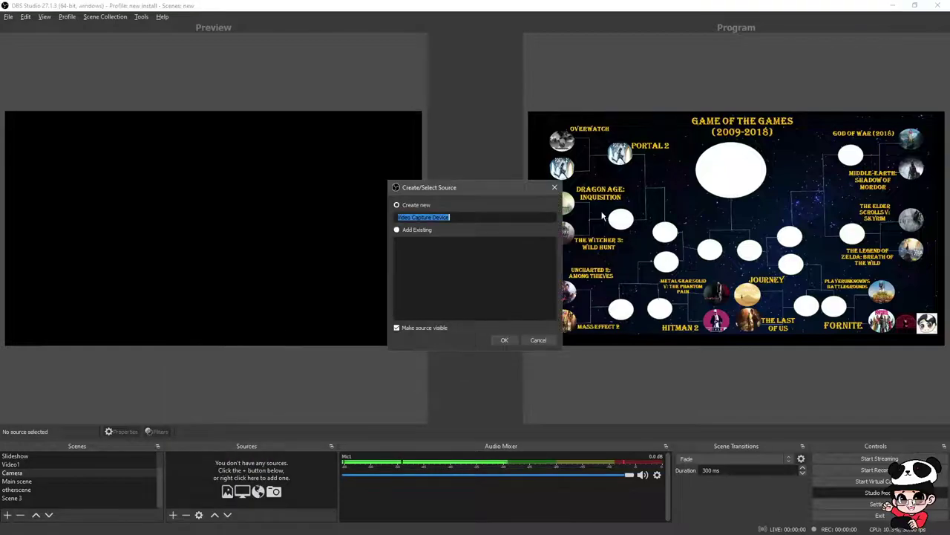
click(510, 339)
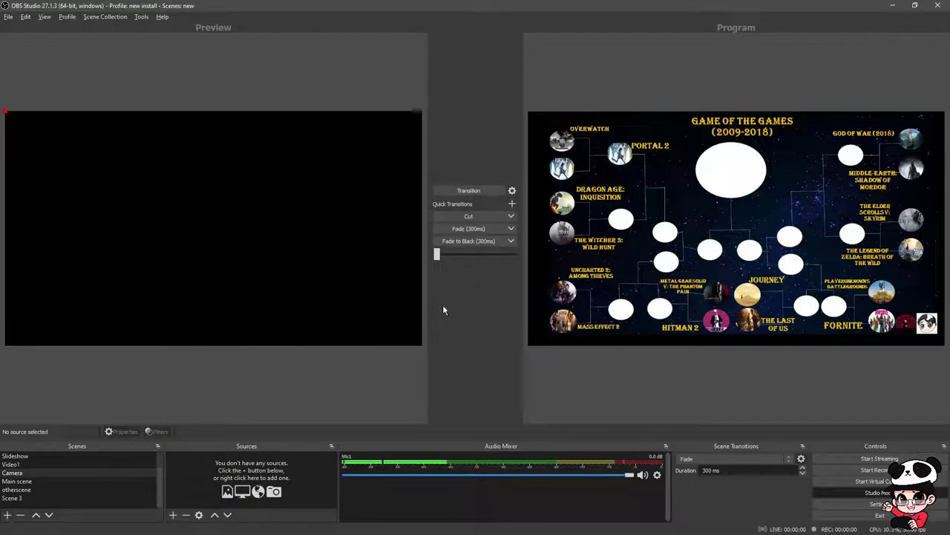
click(414, 253)
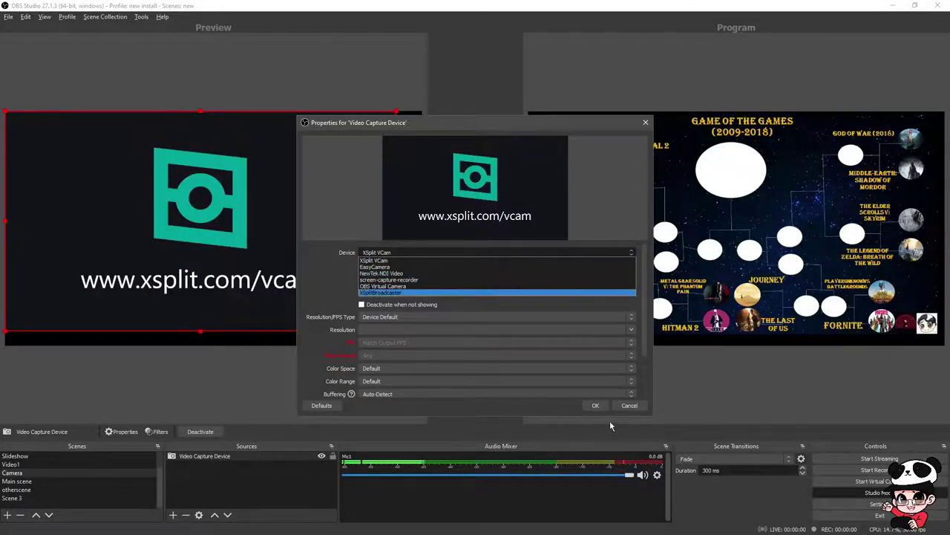
click(629, 405)
click(628, 404)
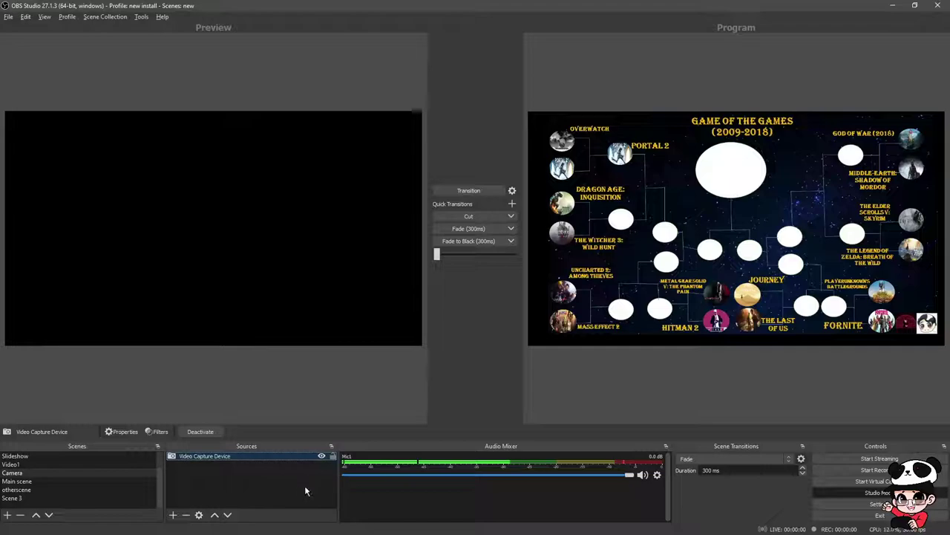
click(206, 502)
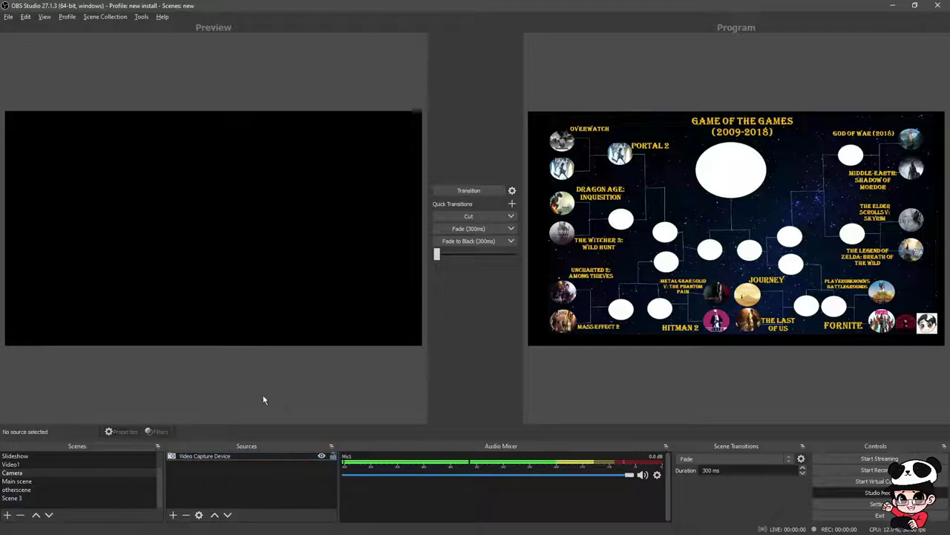
- Review the sources of the Video1, Microphone and Audio, Scene and otherscene scenes
click(17, 456)
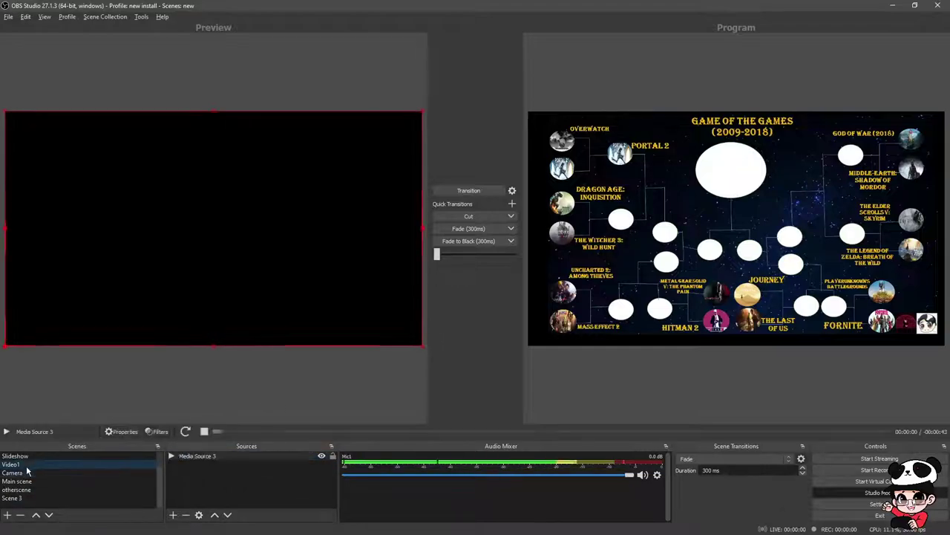
scroll(46, 476, up, 1)
click(47, 465)
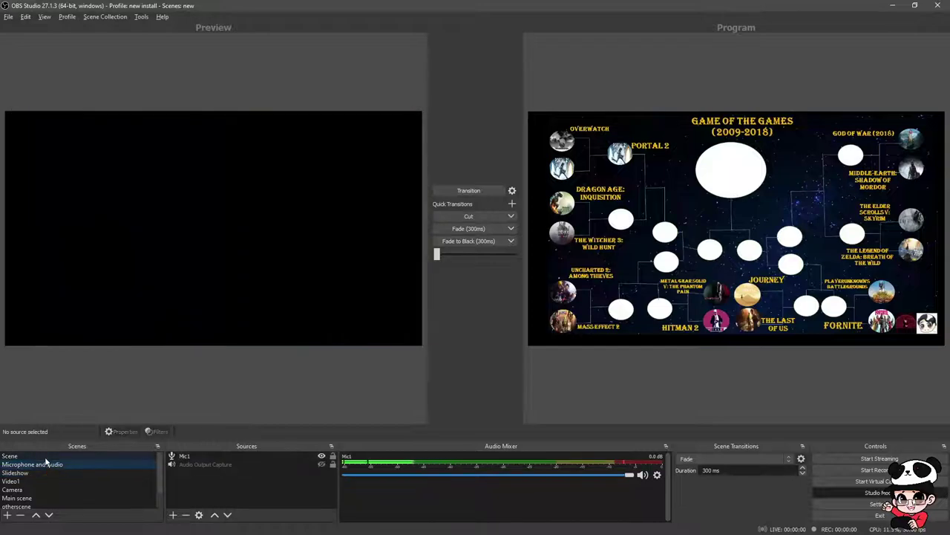
click(45, 456)
scroll(39, 482, down, 1)
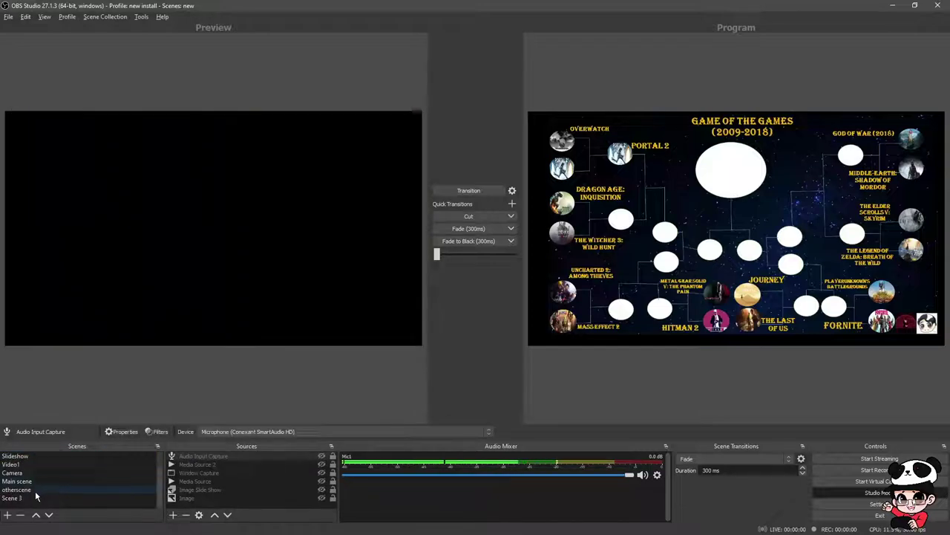
click(35, 491)
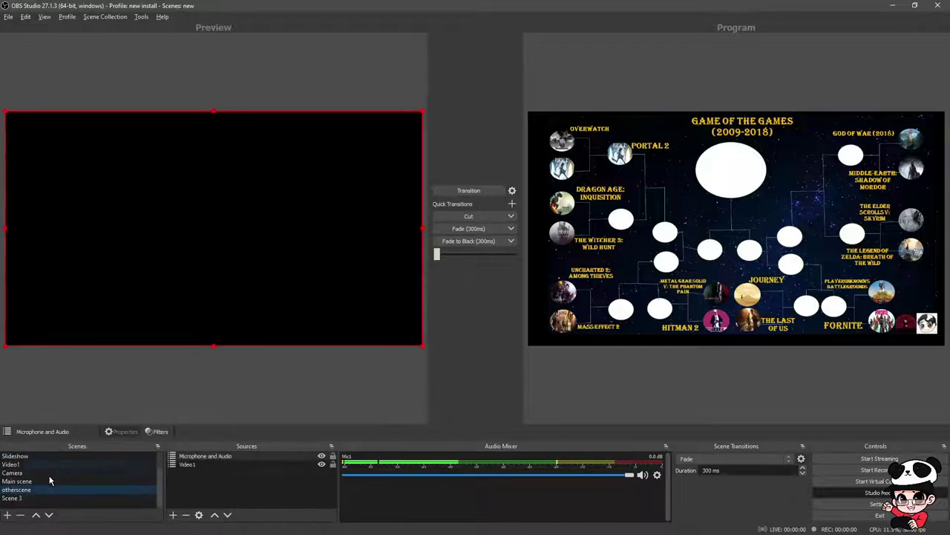
- Add the existing scenes "Camera" and "Microphone and Audio" as Scene sources in Scene 3
click(18, 502)
click(173, 515)
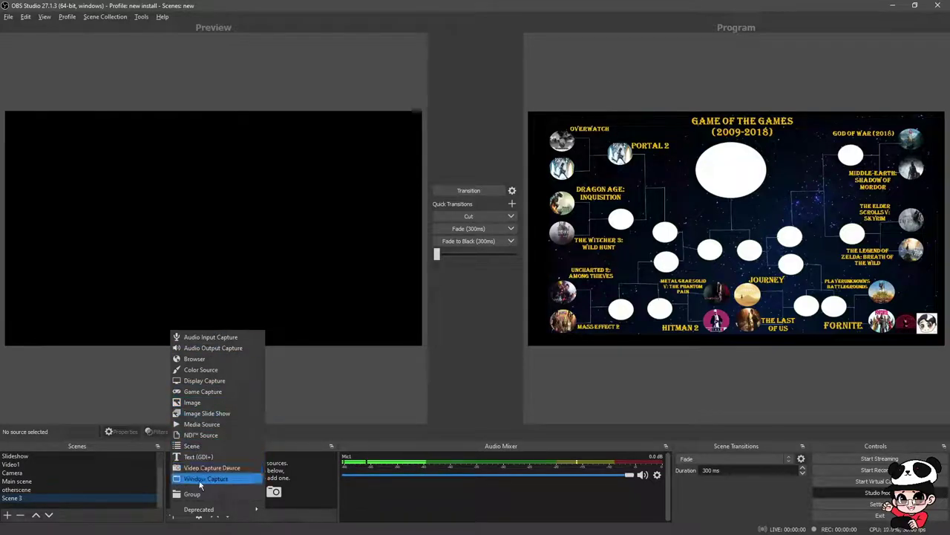
click(193, 445)
click(406, 241)
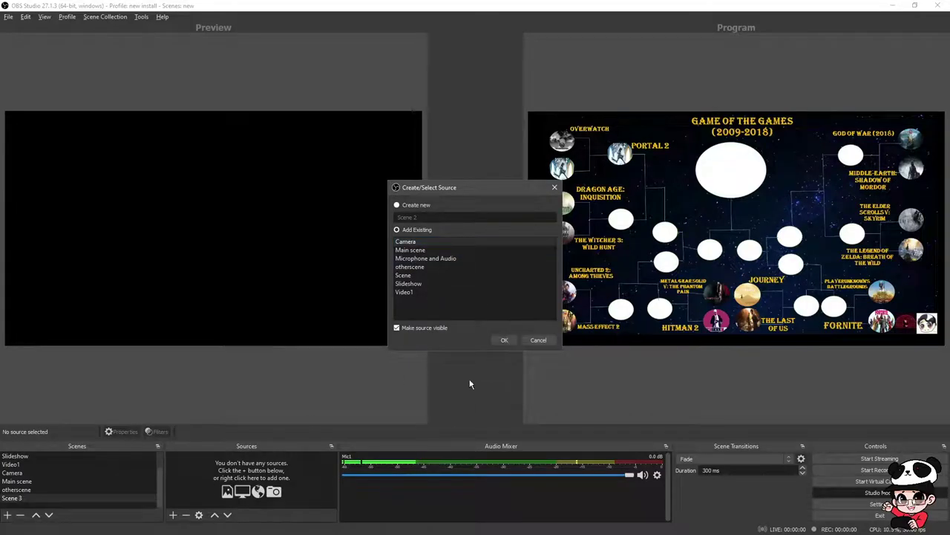
click(504, 339)
click(173, 515)
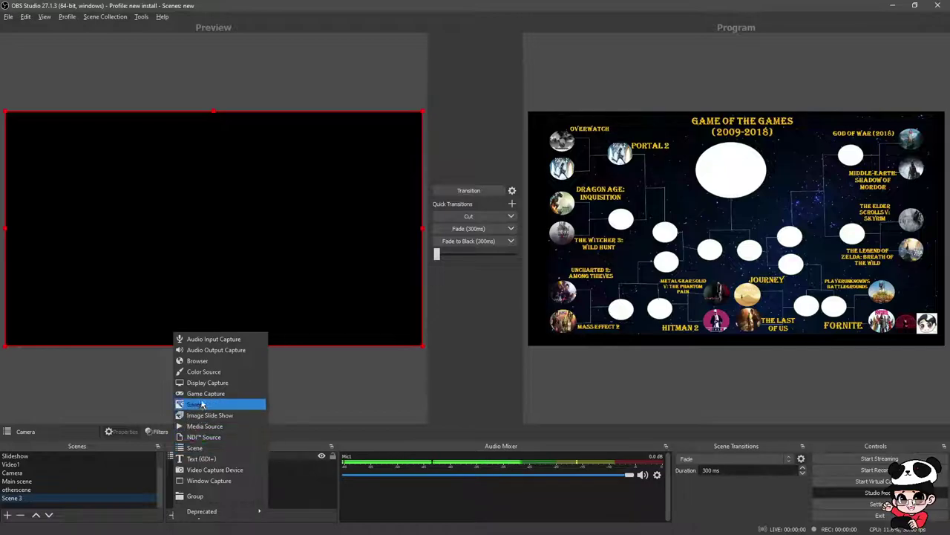
click(218, 448)
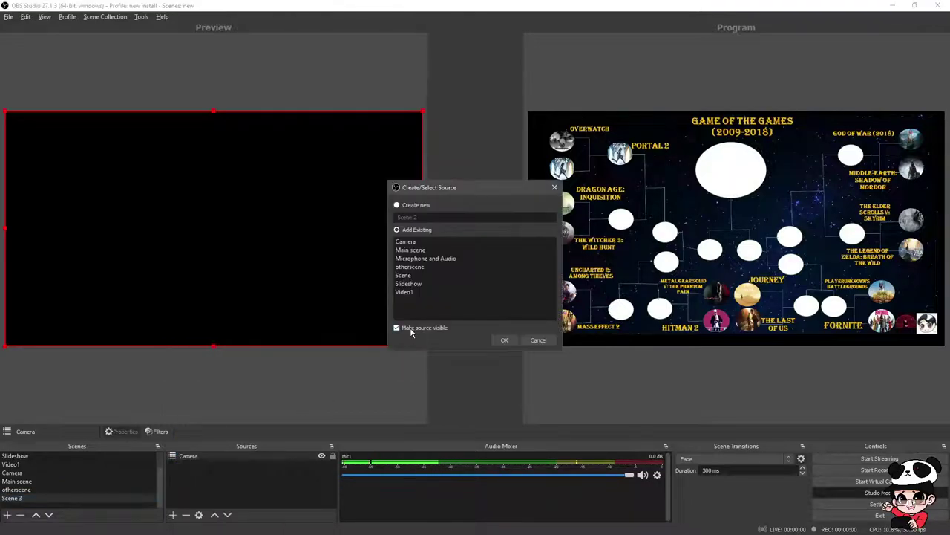
click(417, 258)
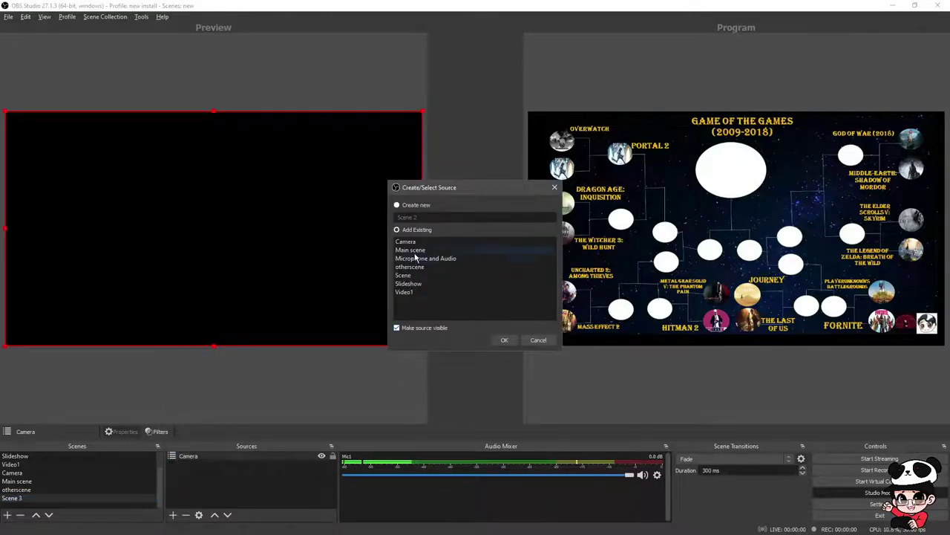
click(504, 339)
click(259, 492)
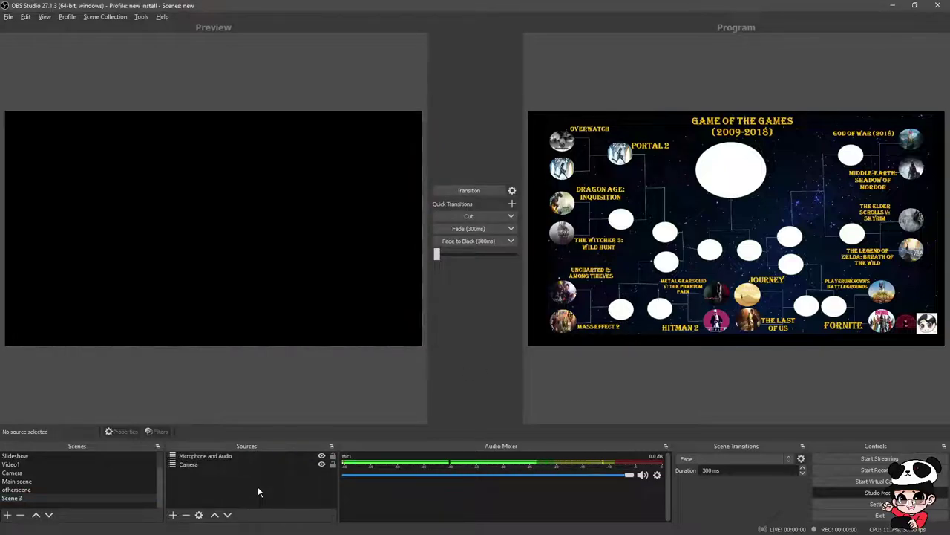
- Compare the sources in Camera, Main scene and the shared Microphone and Audio scene, and view the source types available for Main scene
scroll(87, 498, up, 1)
click(57, 490)
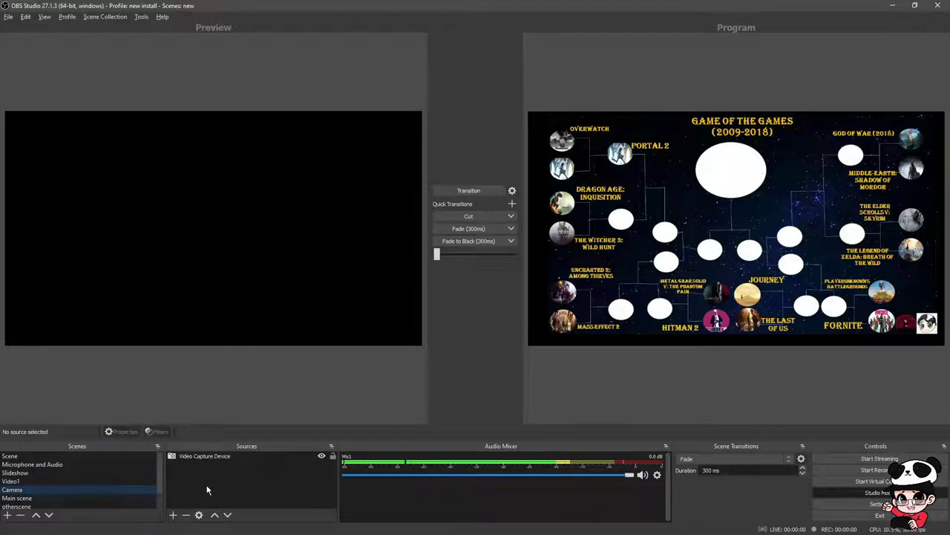
click(48, 499)
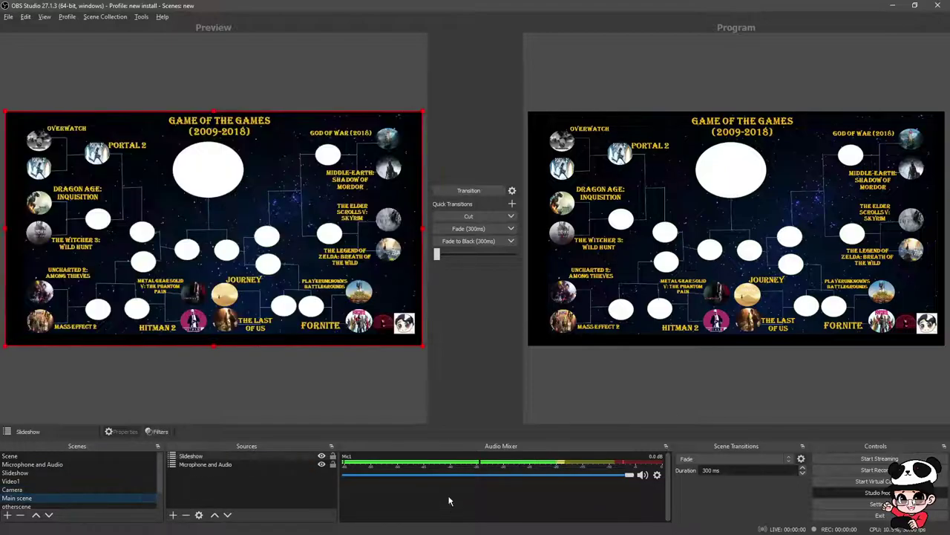
click(223, 466)
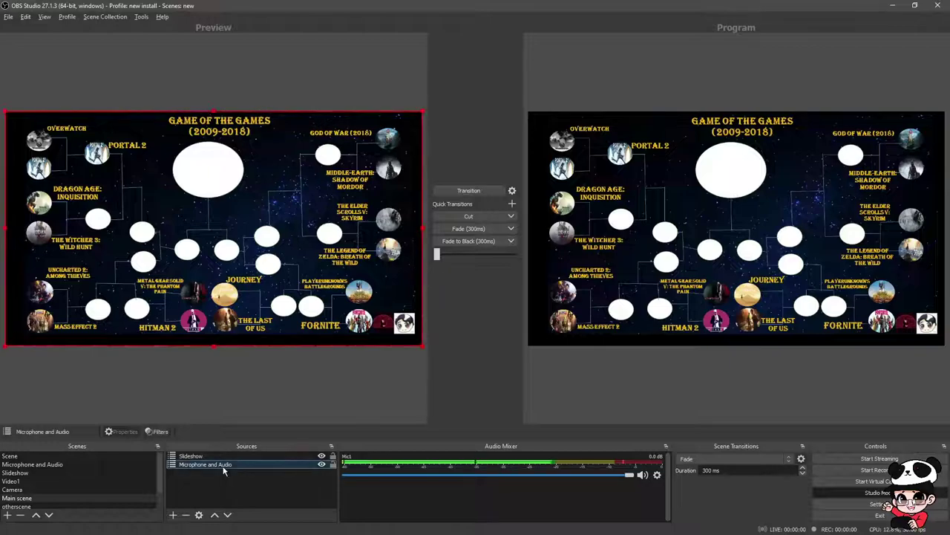
click(74, 464)
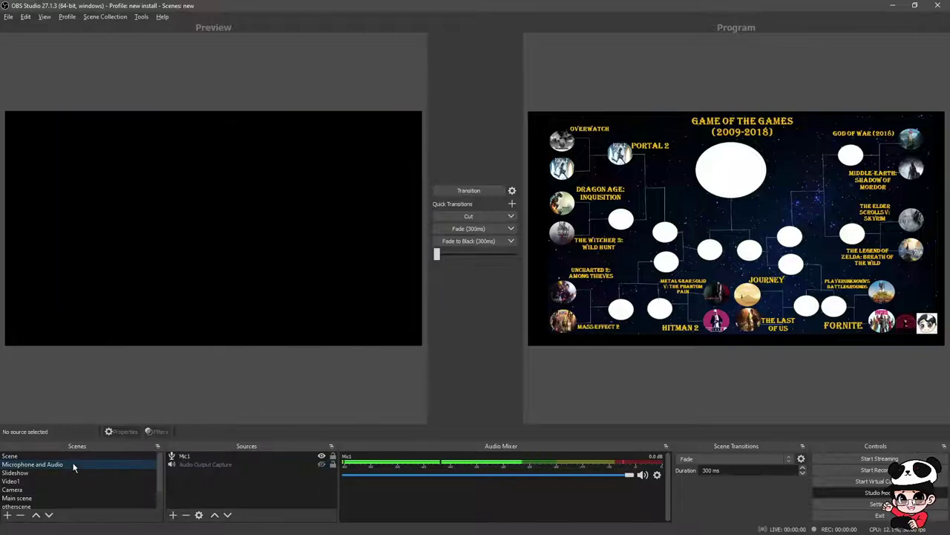
click(52, 499)
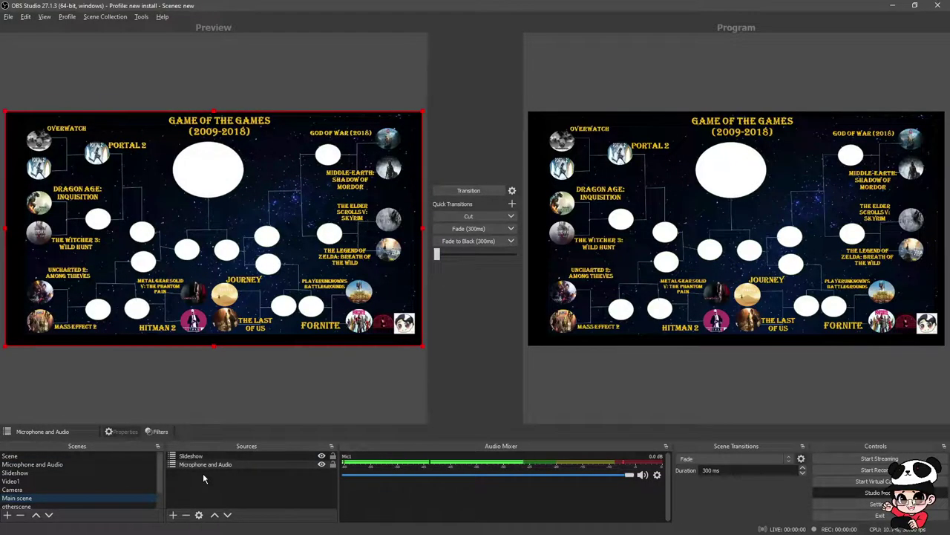
click(173, 514)
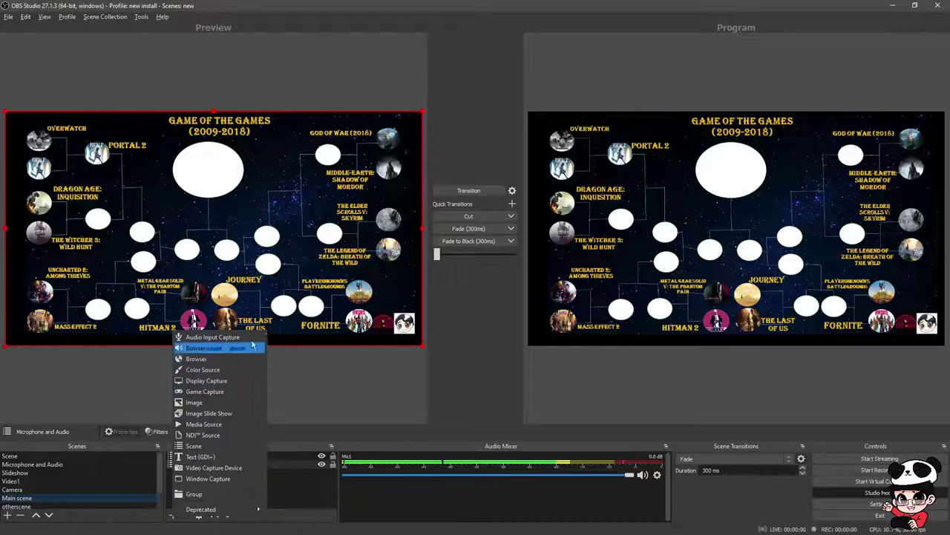
click(267, 488)
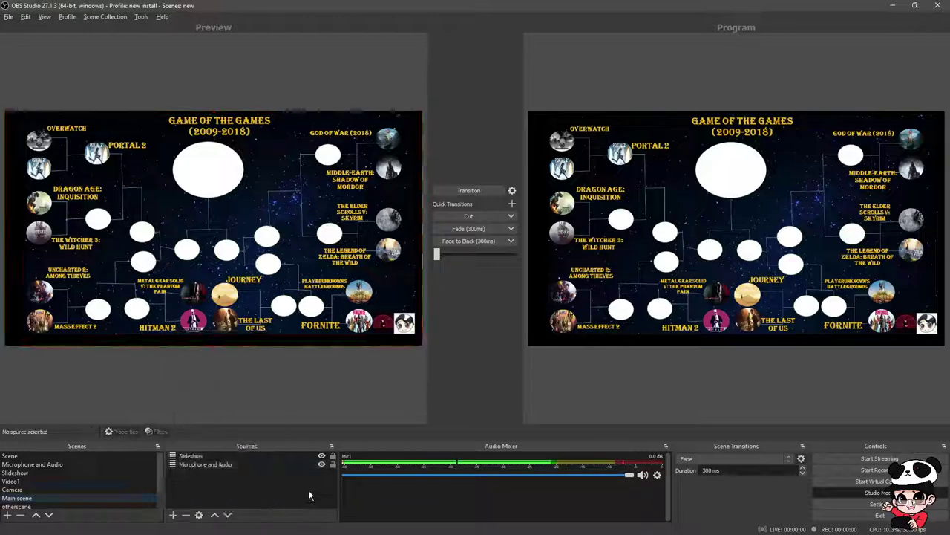
- Check the sources in the Microphone and Audio scene and the options for its Mic1 source, and return to Main scene
click(71, 464)
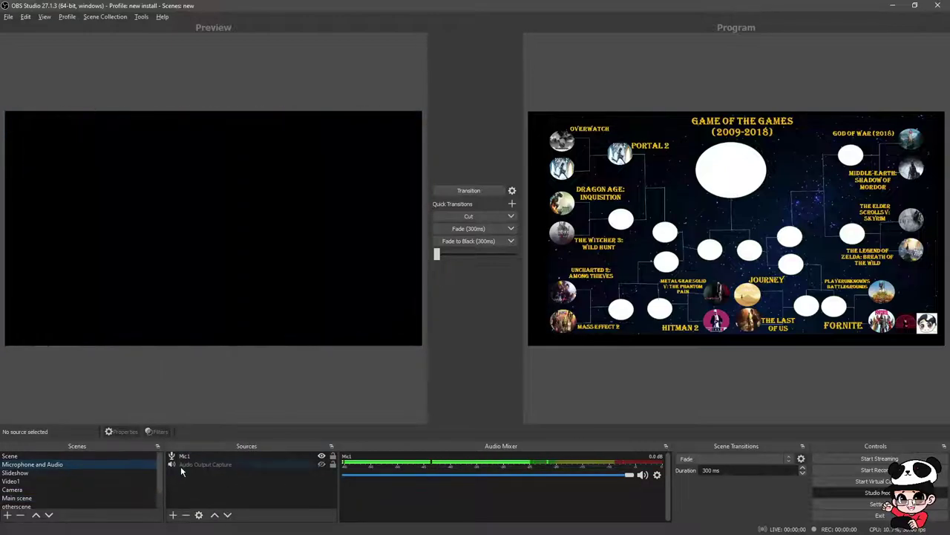
right_click(213, 456)
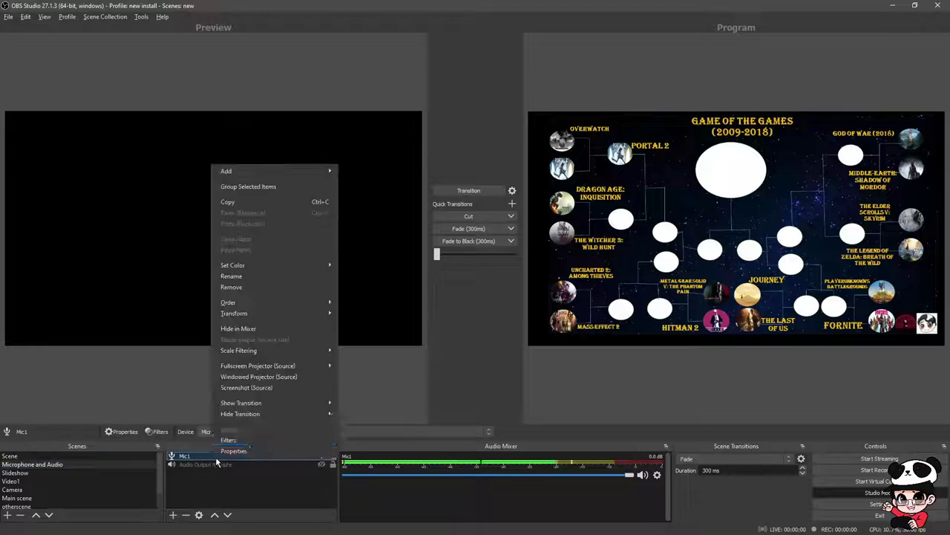
click(77, 498)
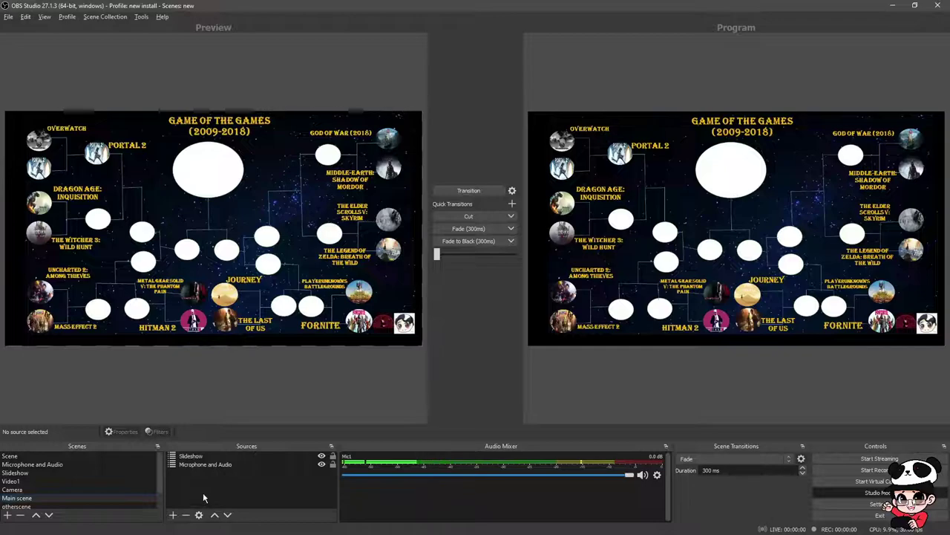
- Preview Scene 3, otherscene and Main scene in turn, and send Main scene to the program with the 300 ms fade
scroll(44, 485, down, 1)
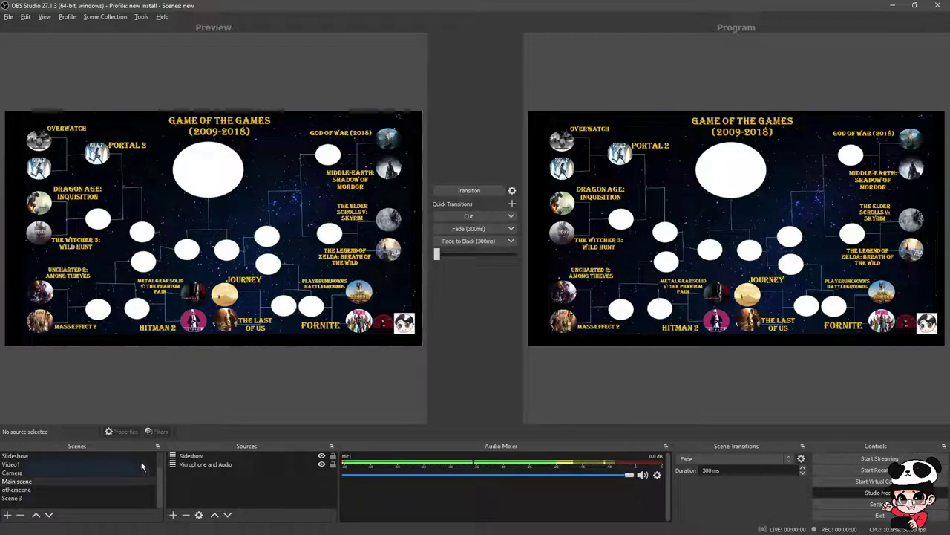
click(52, 487)
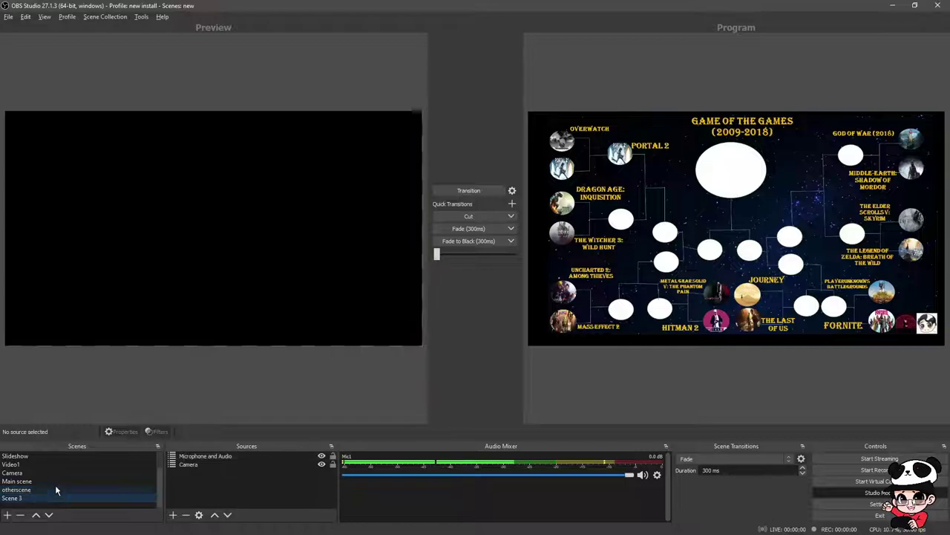
click(60, 481)
click(54, 497)
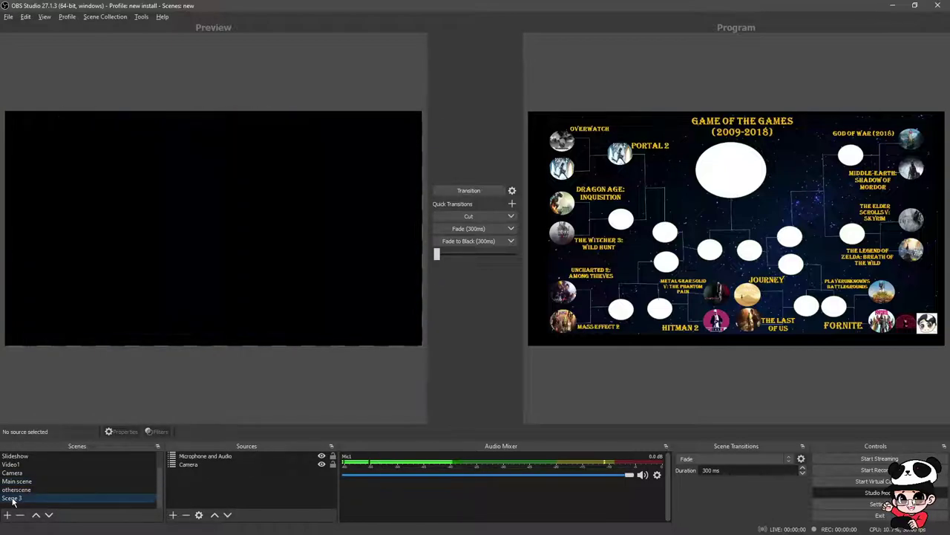
click(28, 481)
click(31, 490)
click(33, 499)
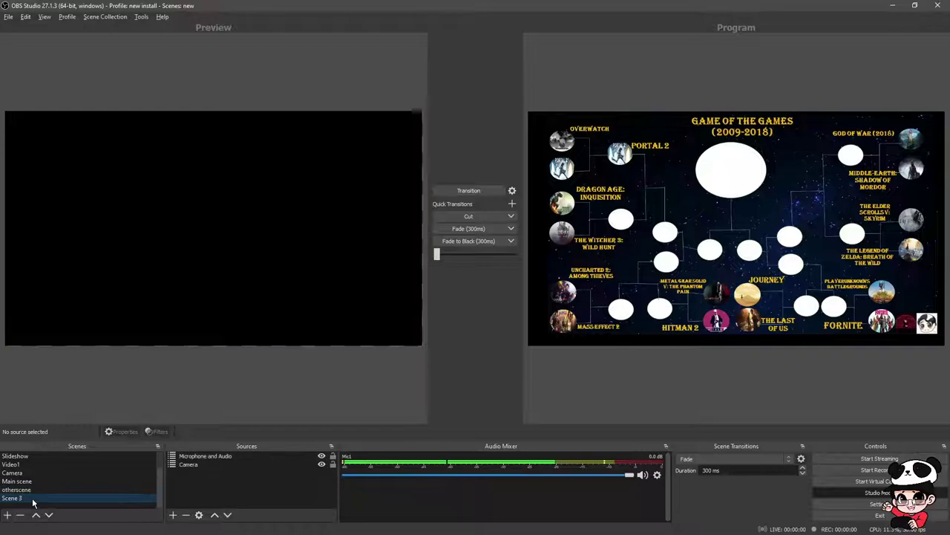
click(35, 490)
click(37, 481)
click(473, 229)
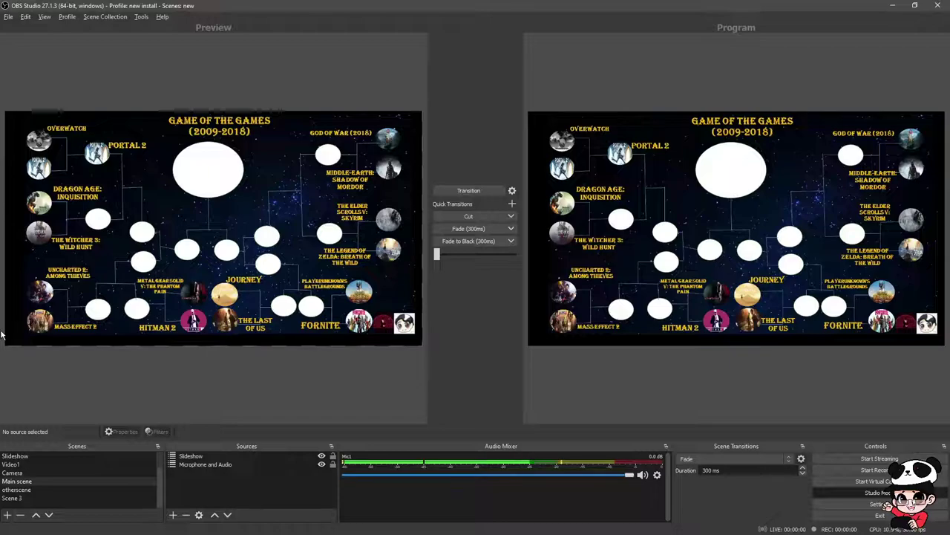
- Switch to the Zoom meeting, start the host's video, and return to OBS Studio with the participant's view still showing
key(alt+Tab)
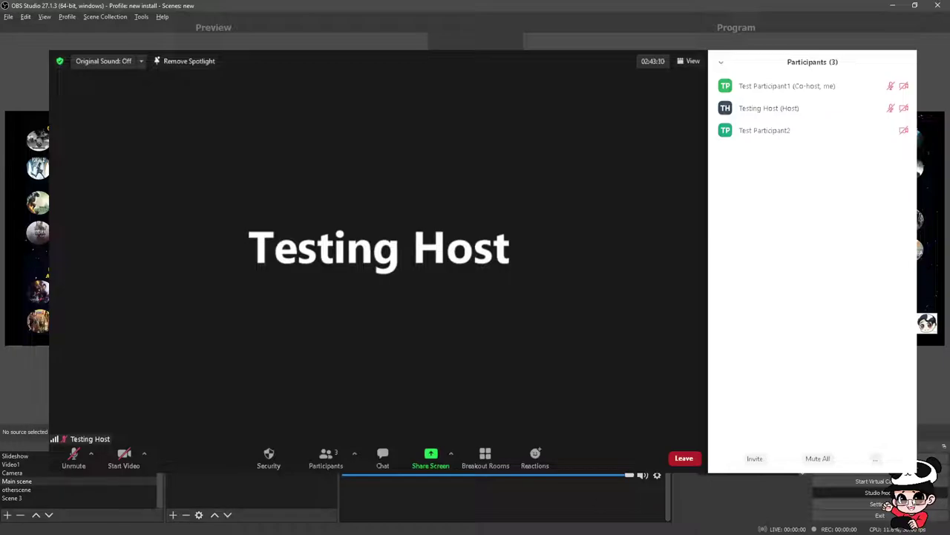
key(alt+Tab)
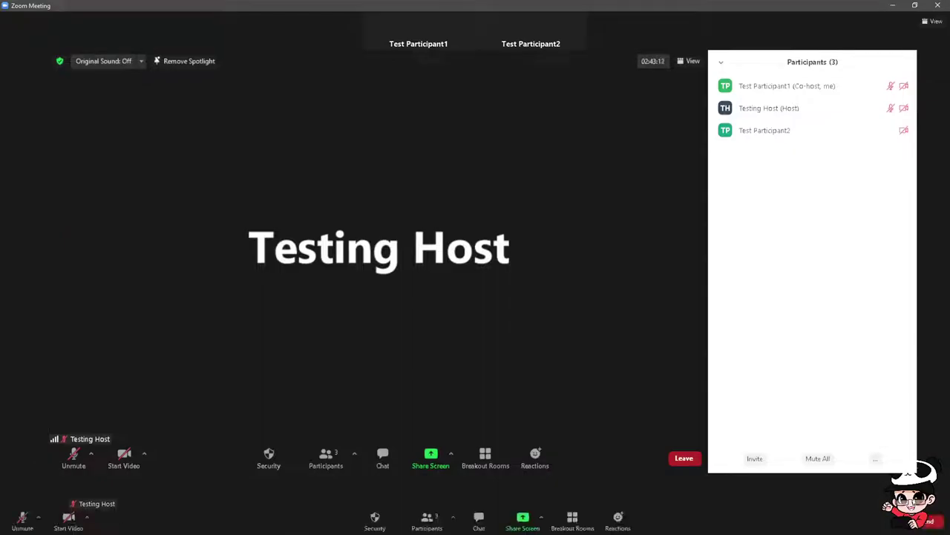
click(68, 517)
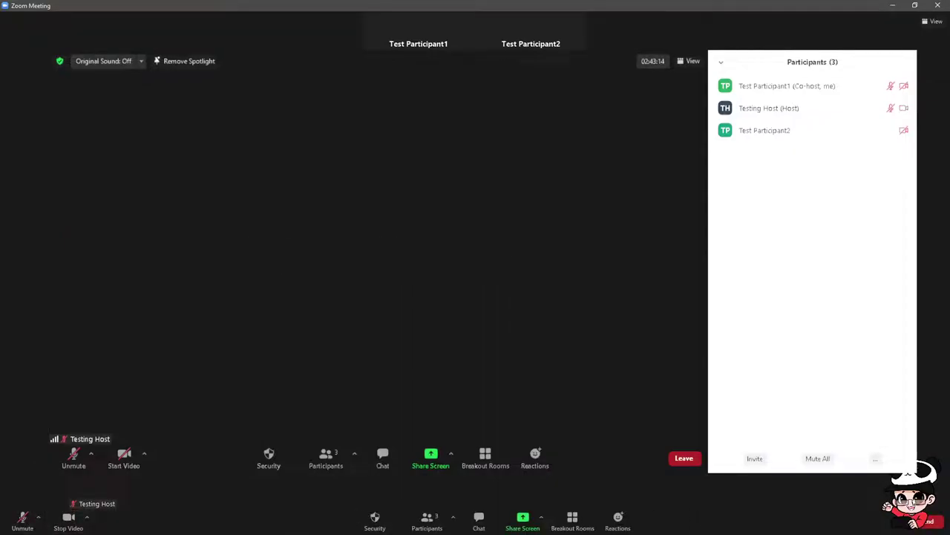
key(alt+Tab)
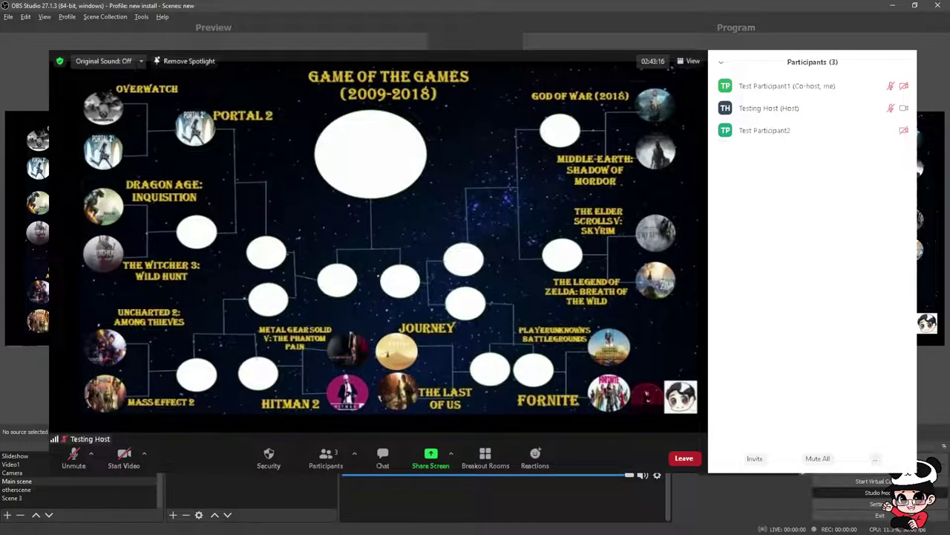
key(alt+Tab)
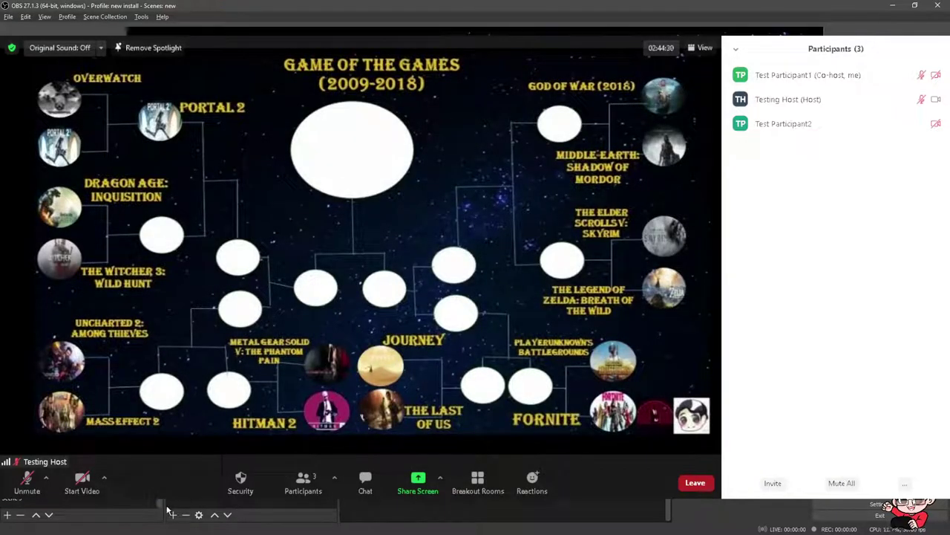
click(171, 513)
click(307, 502)
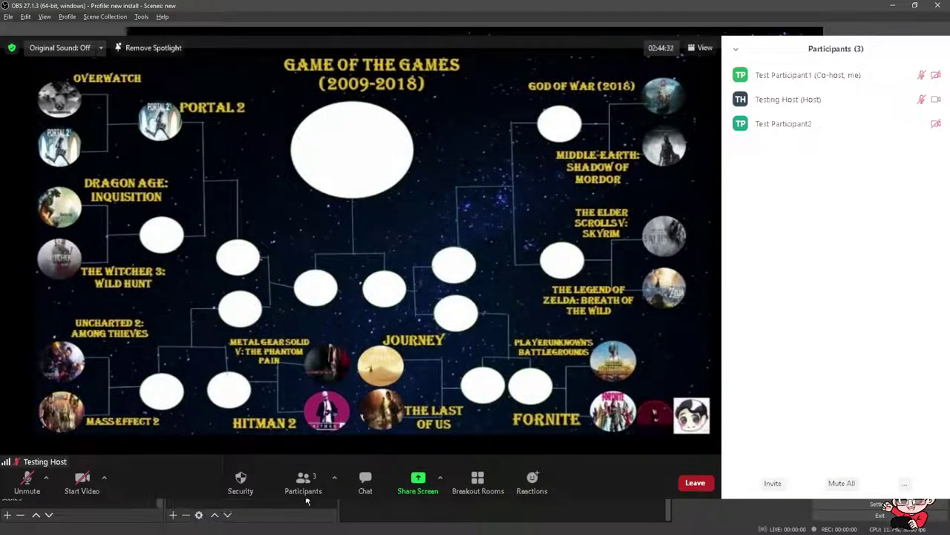